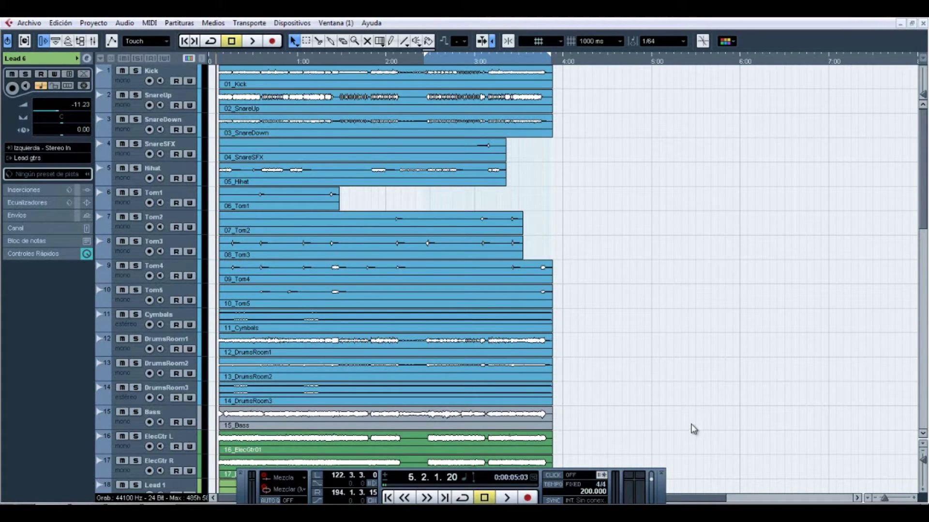
Open the mixer and insert the MonoToStereo spatial effect in the first insert slot of the Stereo Out channel.
key("F3")
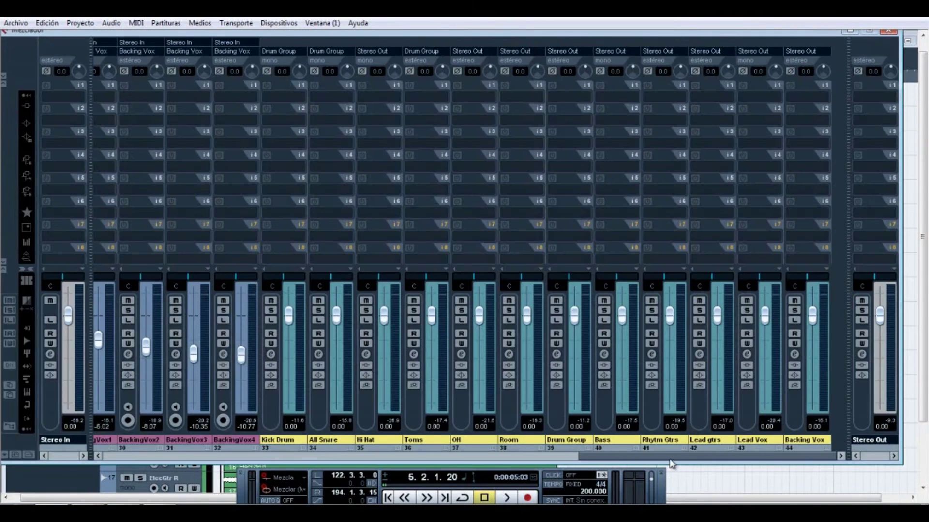
left_click_drag(684, 456, 704, 460)
left_click_drag(750, 457, 650, 460)
left_click(872, 96)
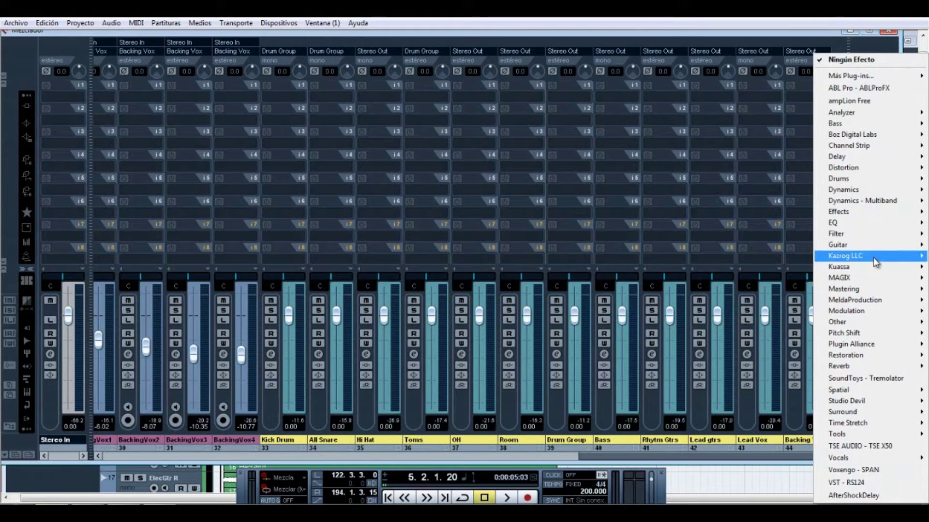
mouse_move(847, 393)
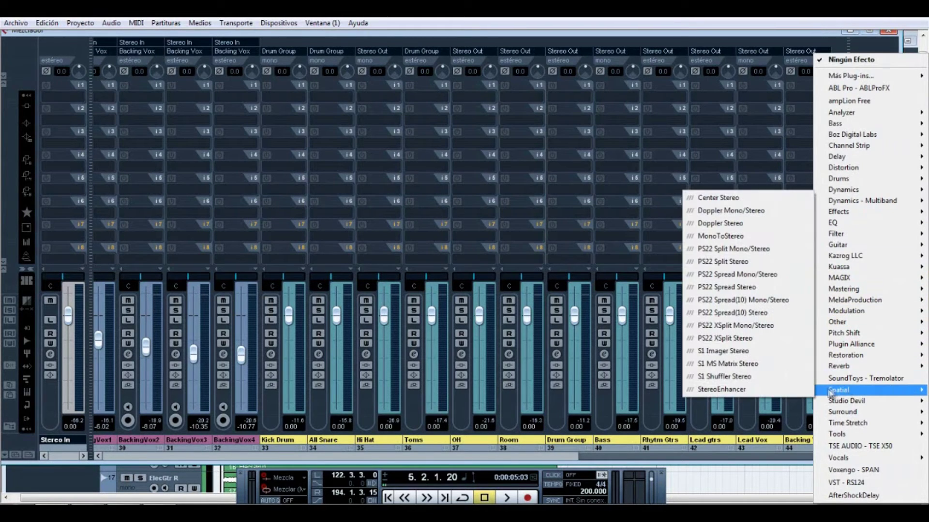
left_click(744, 236)
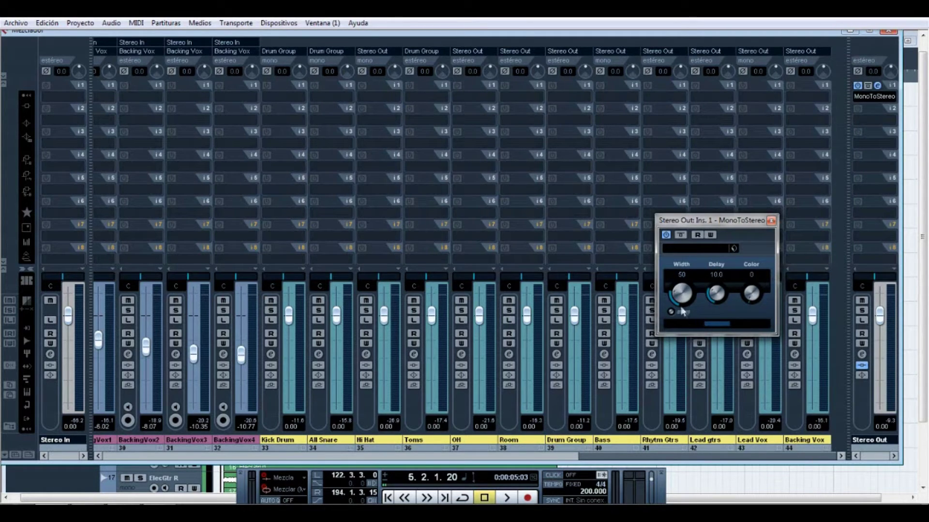
Play the song and compare the mix with MonoToStereo off, on, and with its mono option toggled.
left_click(665, 236)
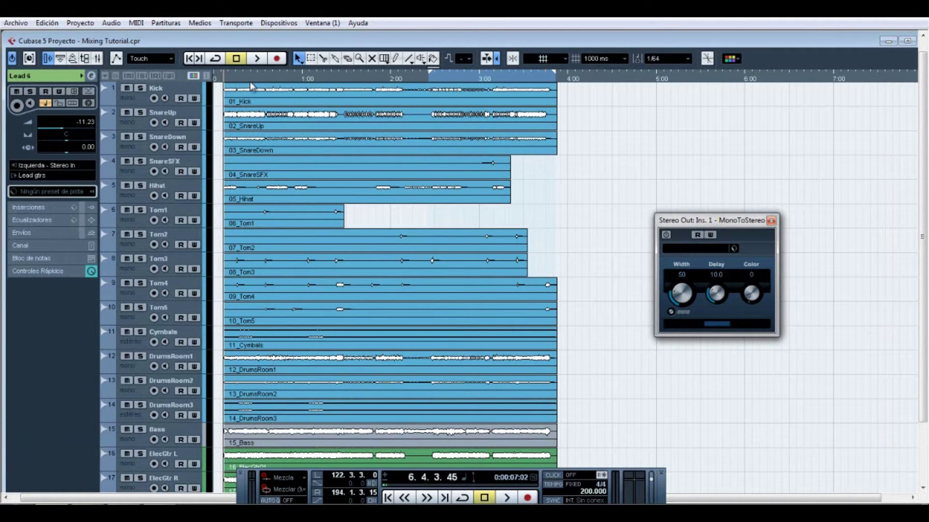
key("F3")
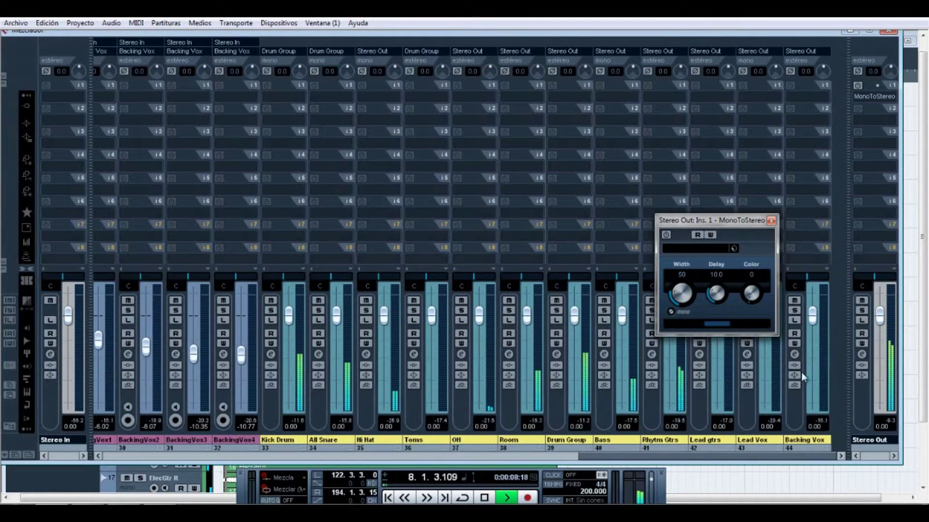
left_click(666, 235)
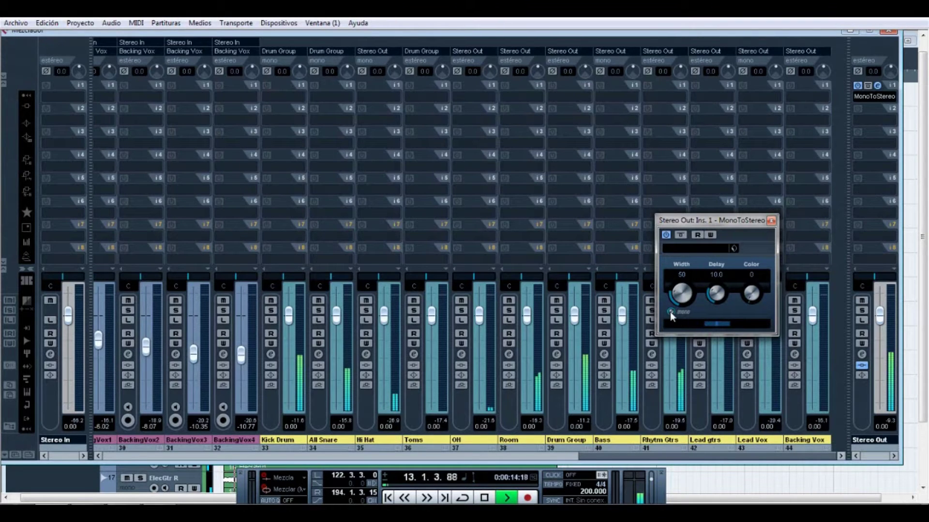
key("space")
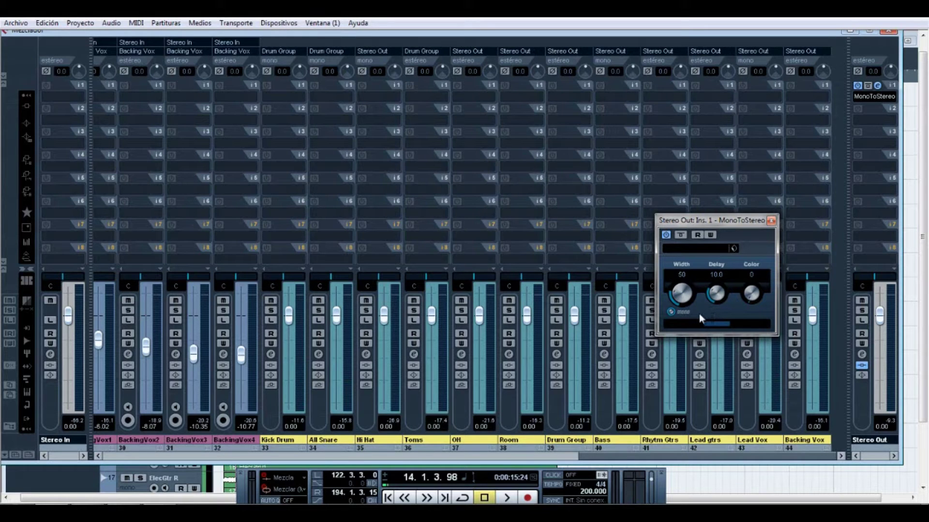
left_click(671, 312)
Set the MonoToStereo width to 0 while listening, stop playback and close the plug-in window.
left_click_drag(684, 304, 682, 300)
key("space")
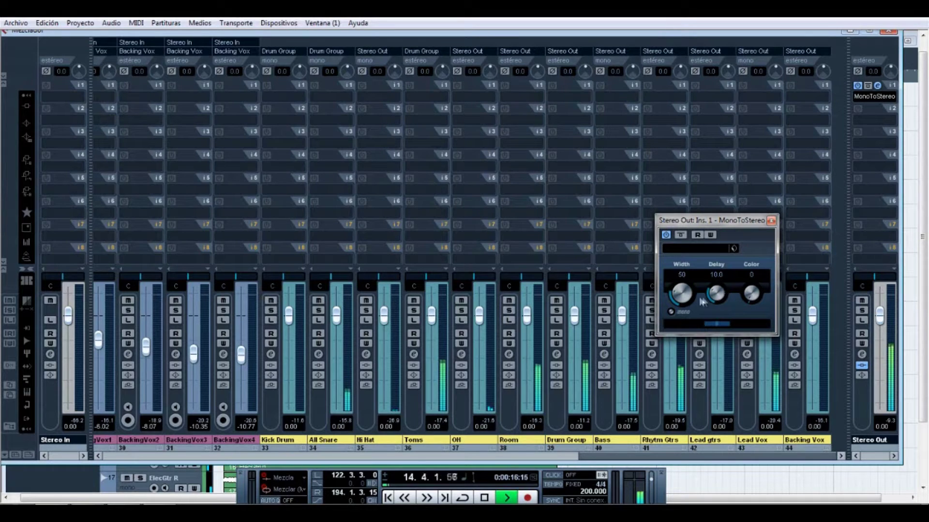
left_click_drag(690, 297, 680, 314)
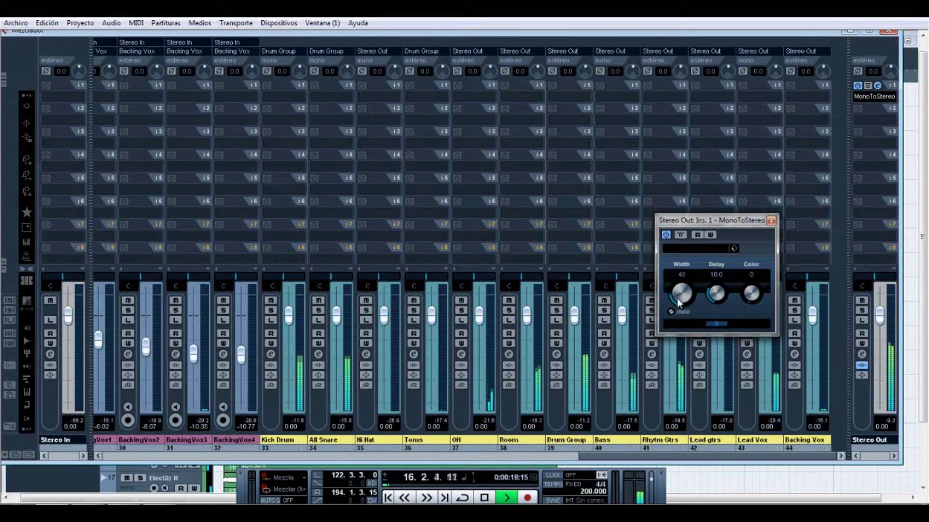
left_click_drag(679, 315, 682, 293)
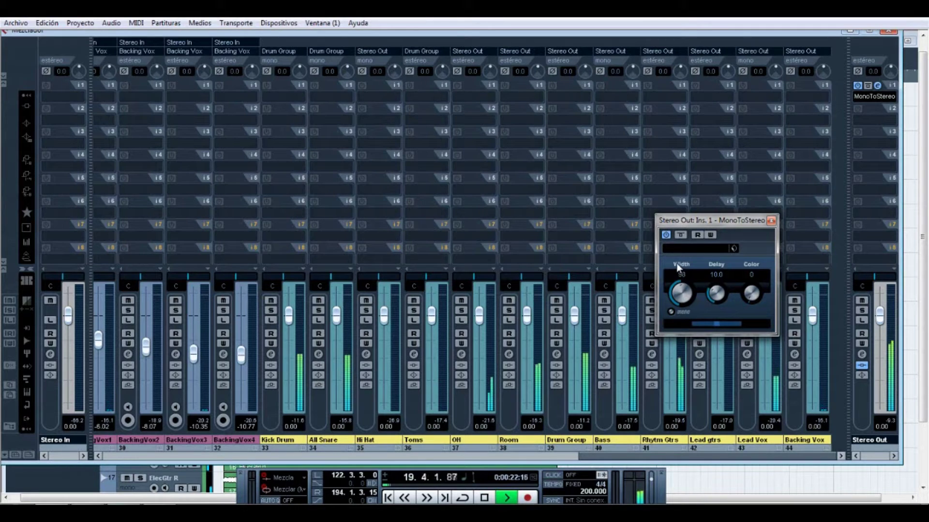
left_click_drag(675, 274, 674, 320)
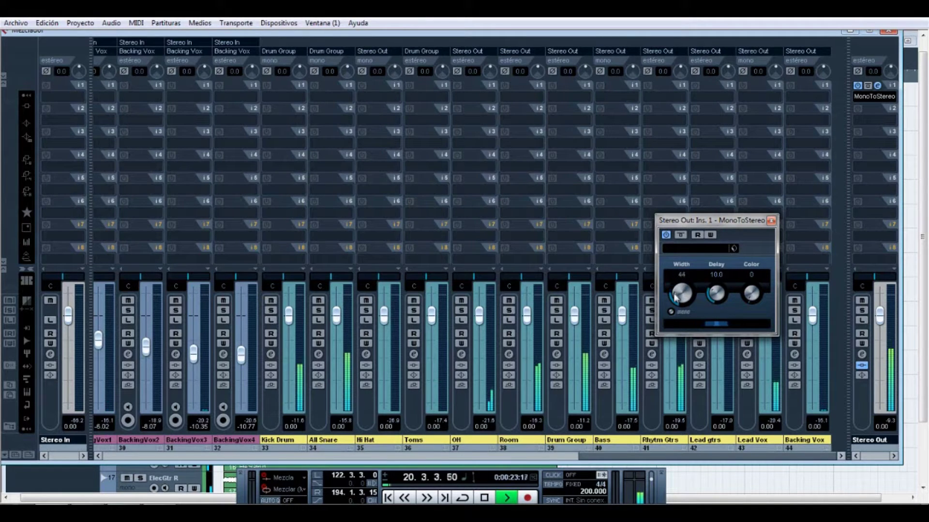
left_click(690, 316)
key("space")
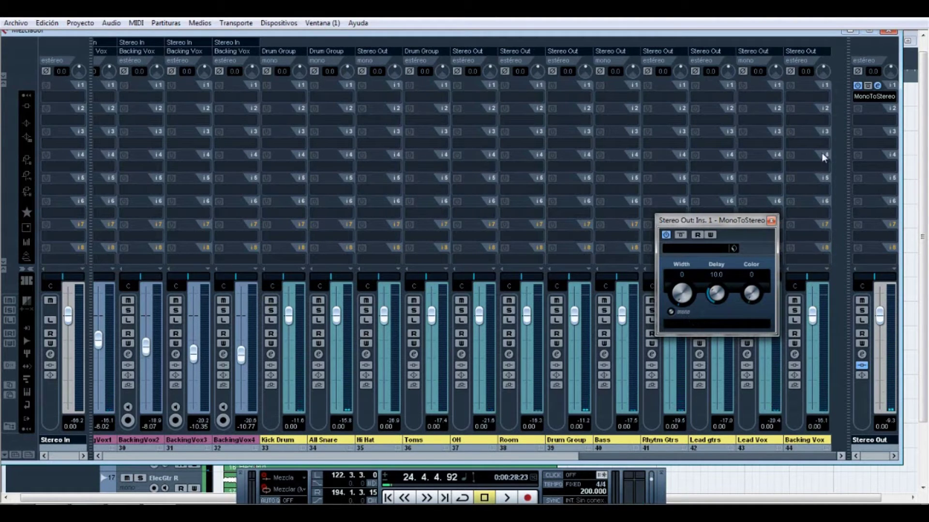
left_click_drag(748, 225, 880, 158)
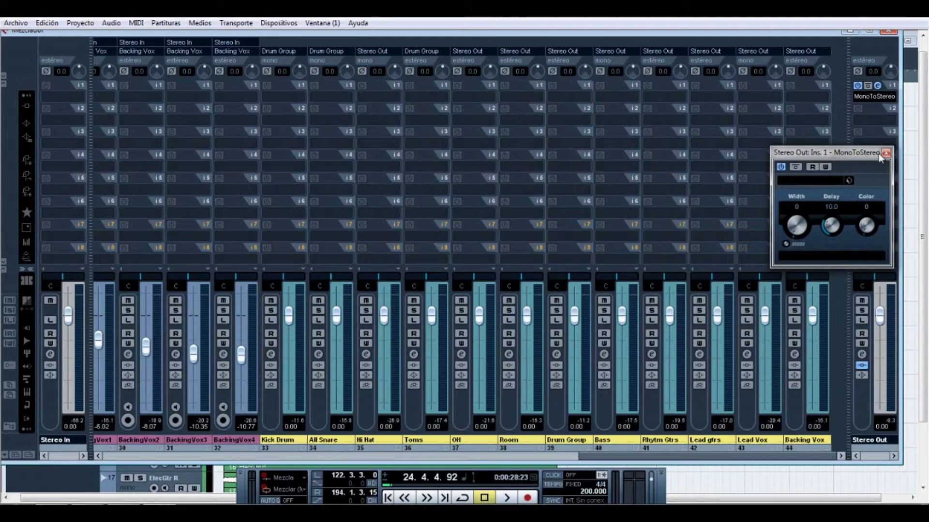
left_click(887, 153)
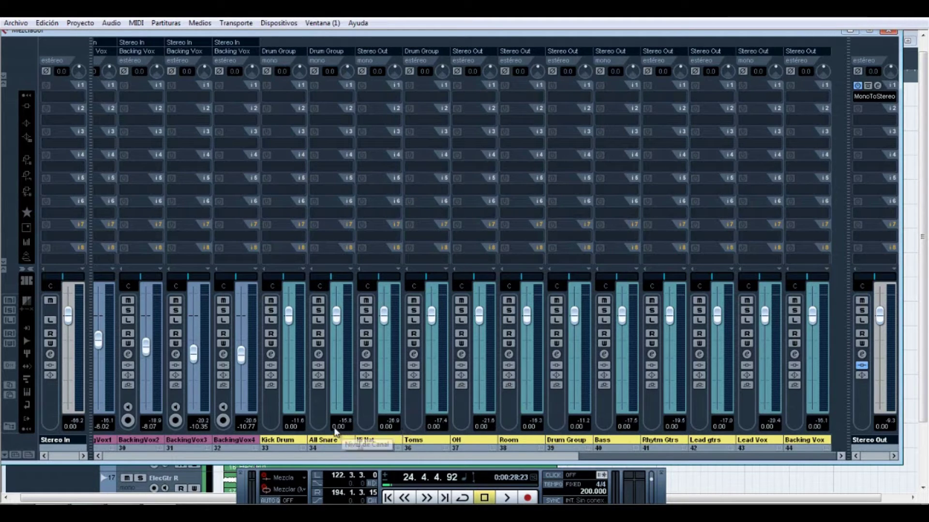
Link the group channels from Kick Drum to Backing Vox, excluding Drum Group, and lower their faders to minus infinity.
left_click(273, 416)
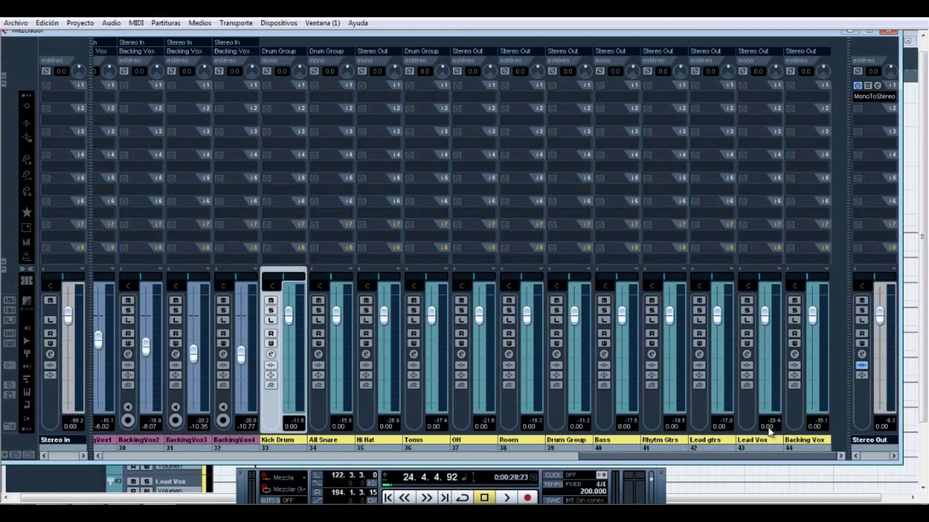
left_click(794, 411, "shift")
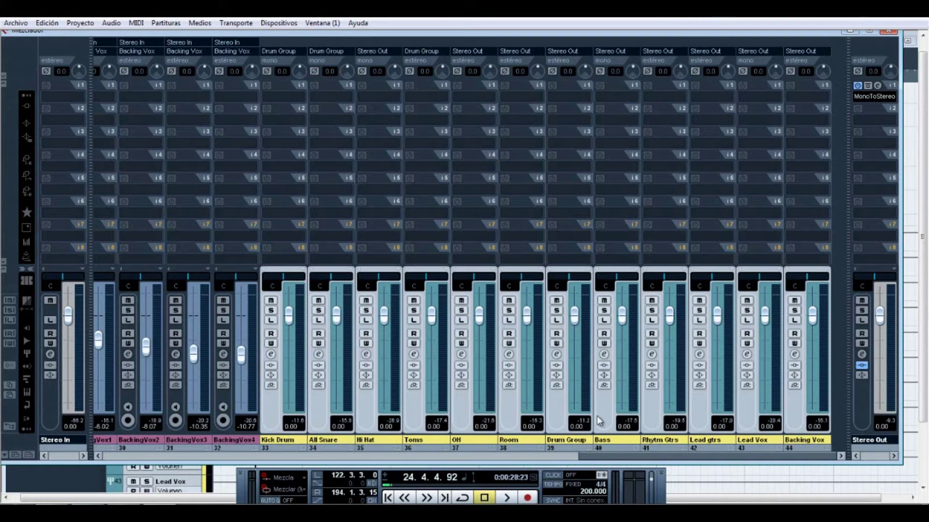
left_click(556, 412, "ctrl")
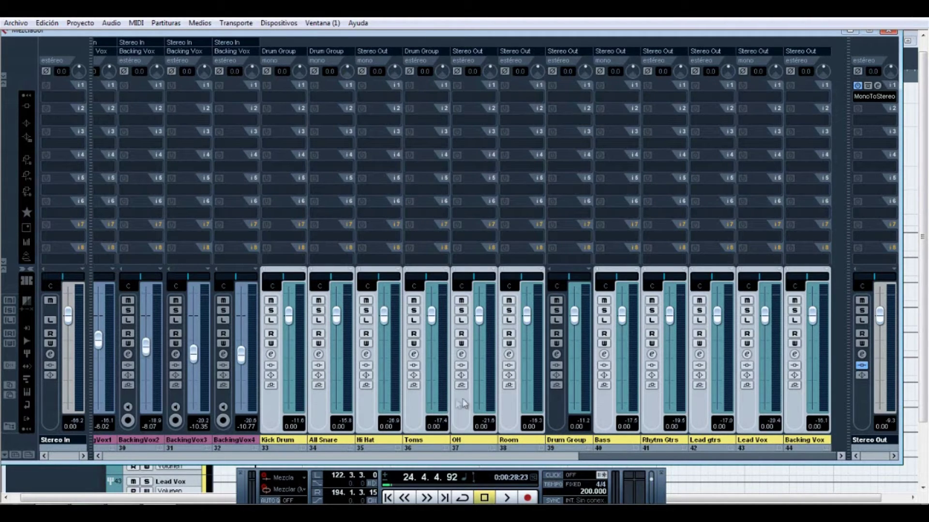
right_click(415, 412)
left_click(446, 271)
left_click_drag(432, 323, 427, 414)
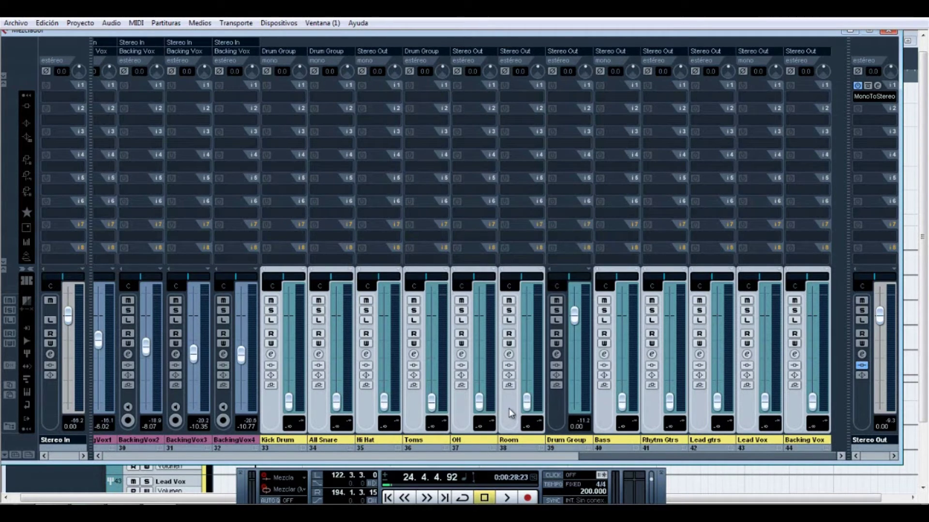
Unlink the group channels, start playback and reduce the selection to the Room channel.
right_click(509, 408)
left_click(540, 292)
key("space")
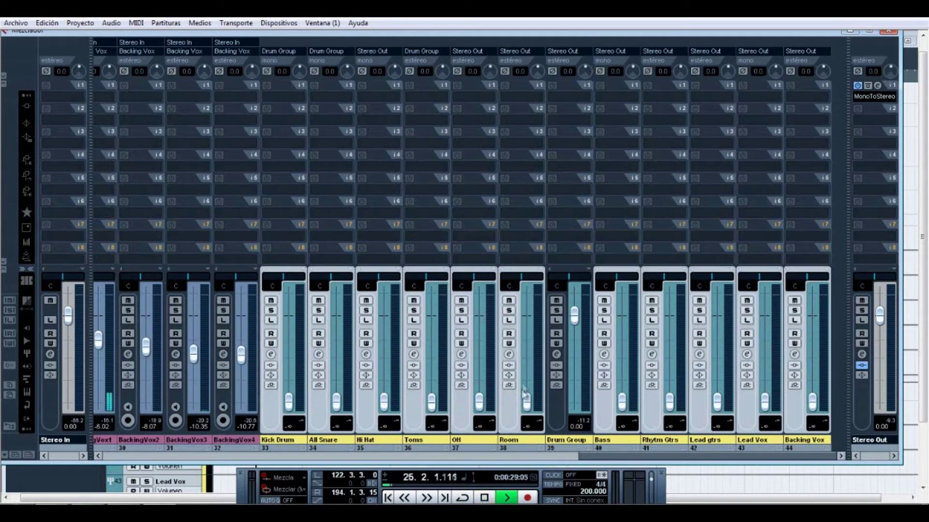
left_click(512, 406)
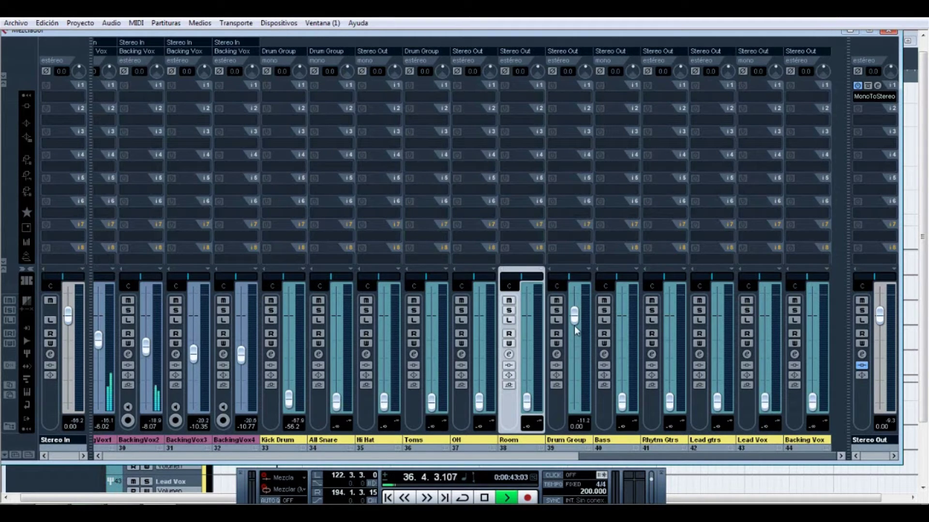
Raise the Kick Drum fader to -0.01 and the All Snare fader to -0.56, and stop playback.
left_click_drag(288, 401, 289, 320)
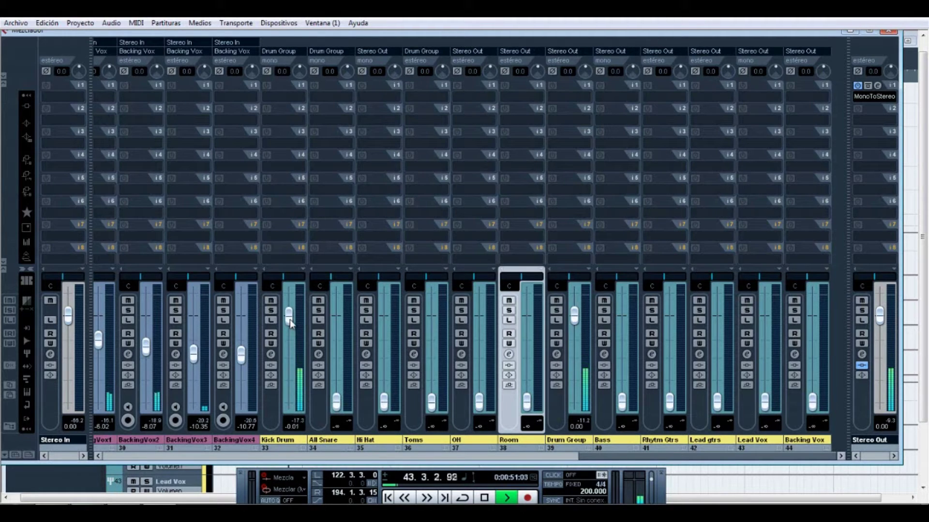
left_click_drag(337, 405, 344, 325)
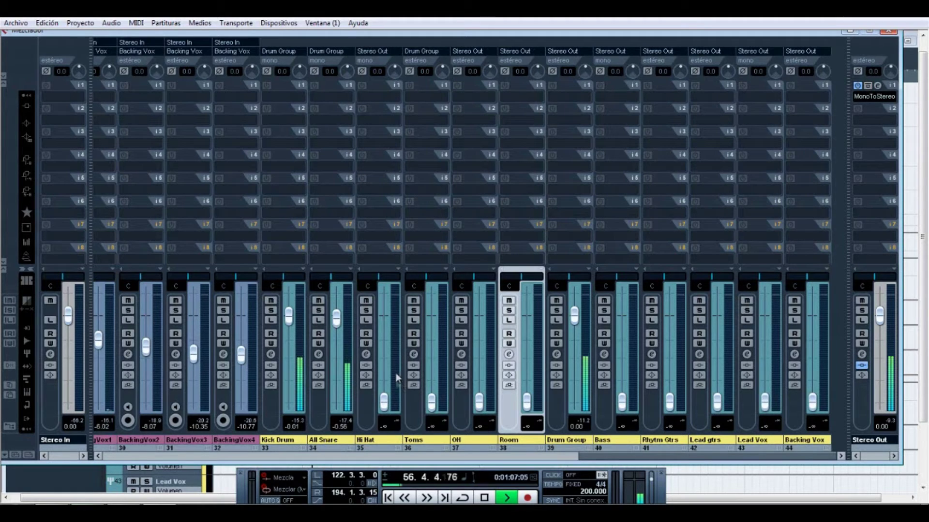
key("space")
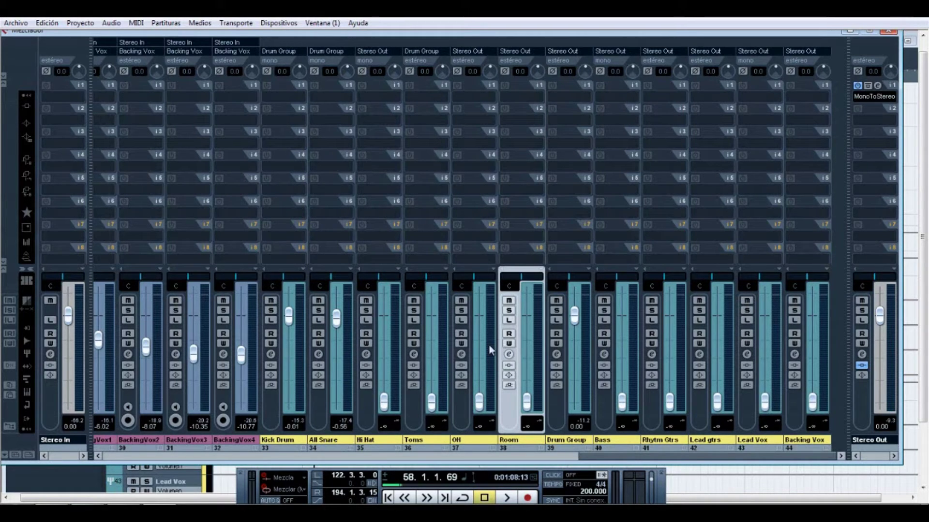
Resume playback, bring up the Hi Hat, forward the song to another hi-hat passage and settle its fader at -0.90.
key("space")
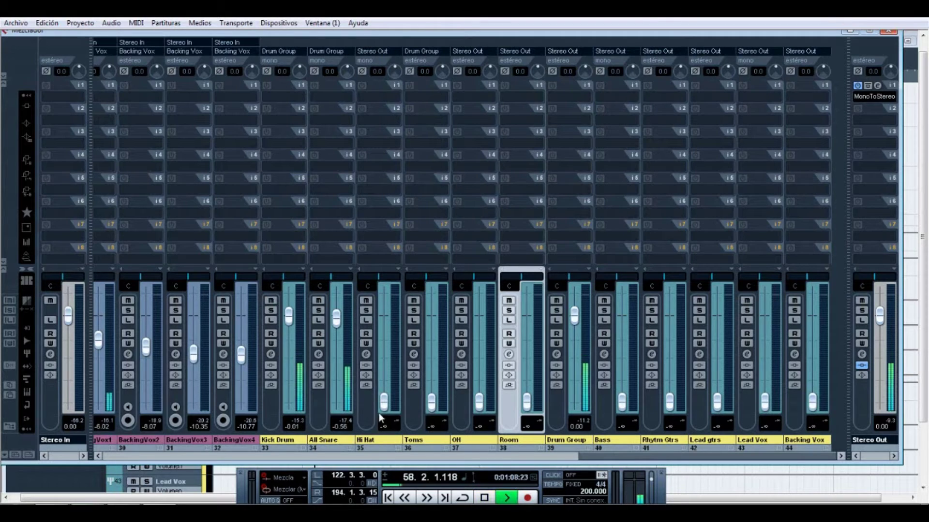
left_click_drag(383, 402, 384, 332)
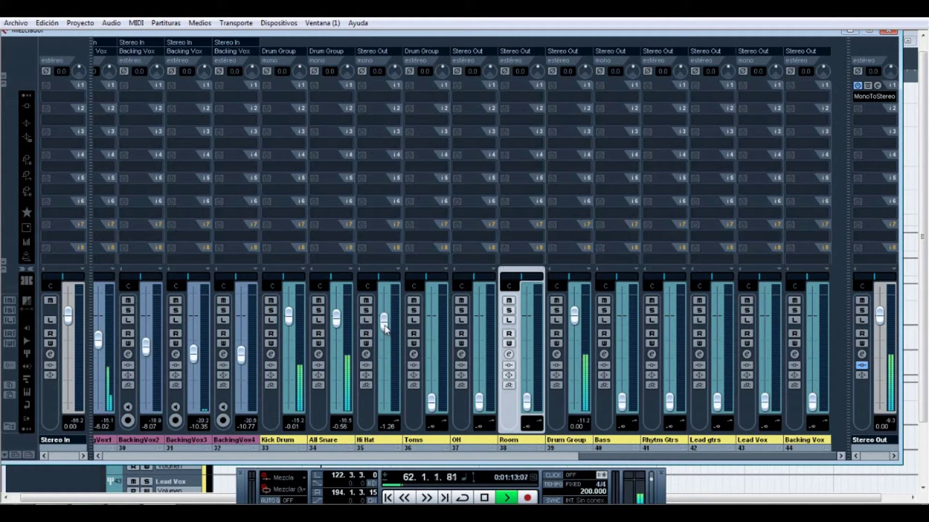
left_click_drag(385, 327, 385, 324)
left_click(423, 498)
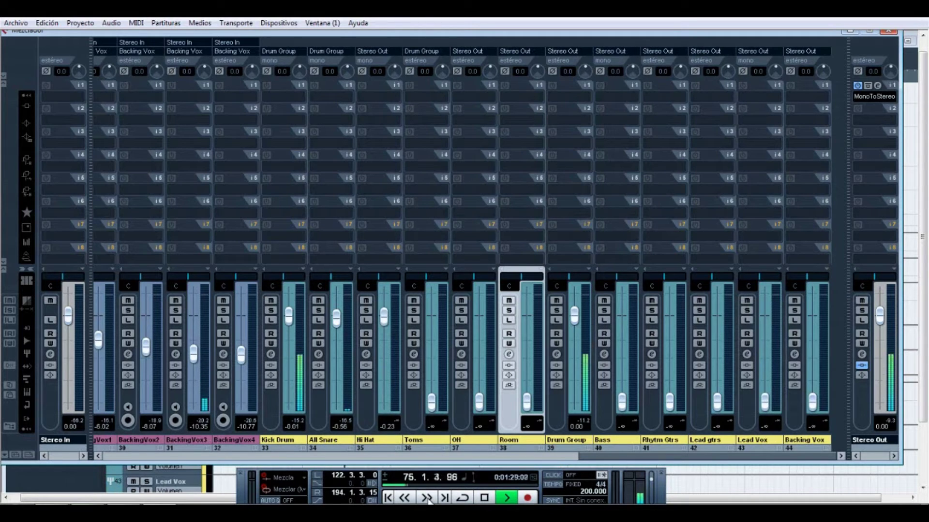
left_click(427, 498)
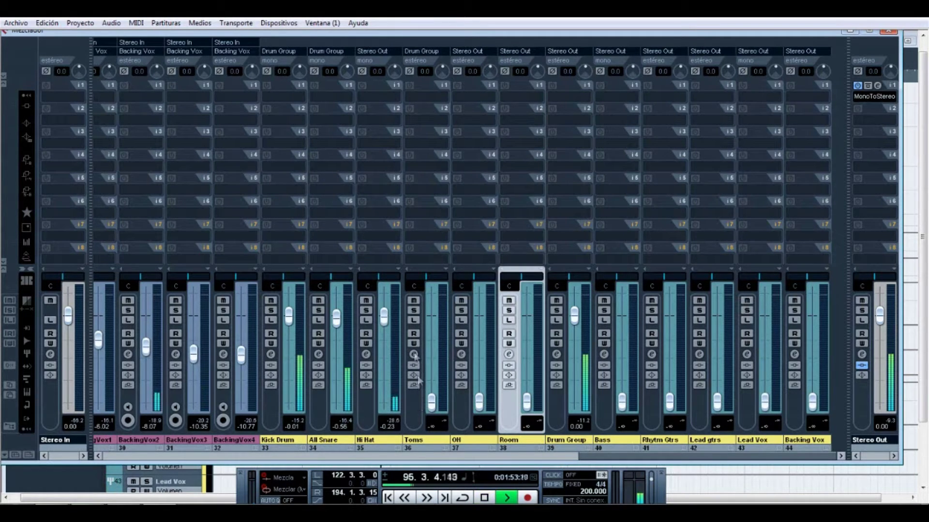
left_click_drag(386, 320, 386, 325)
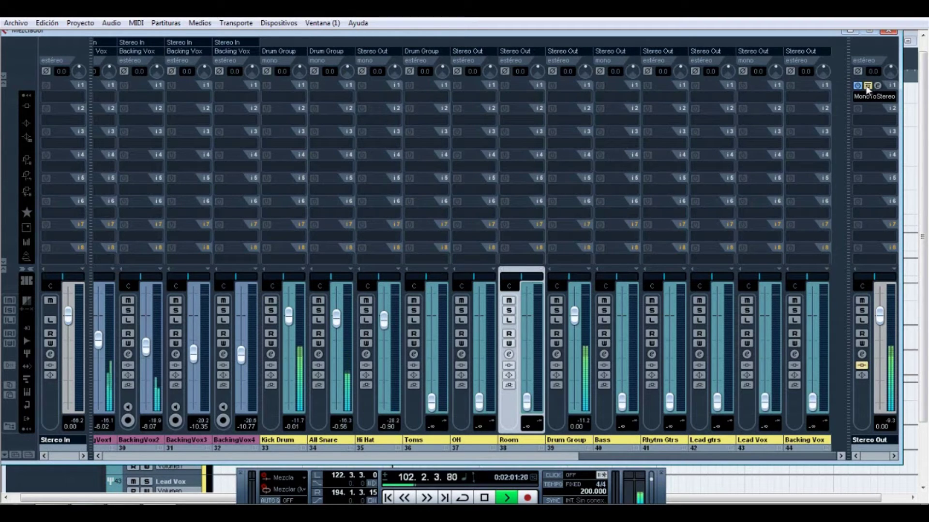
Rewind and replay the passage to compare the drum balance with MonoToStereo bypassed and active.
left_click(406, 498)
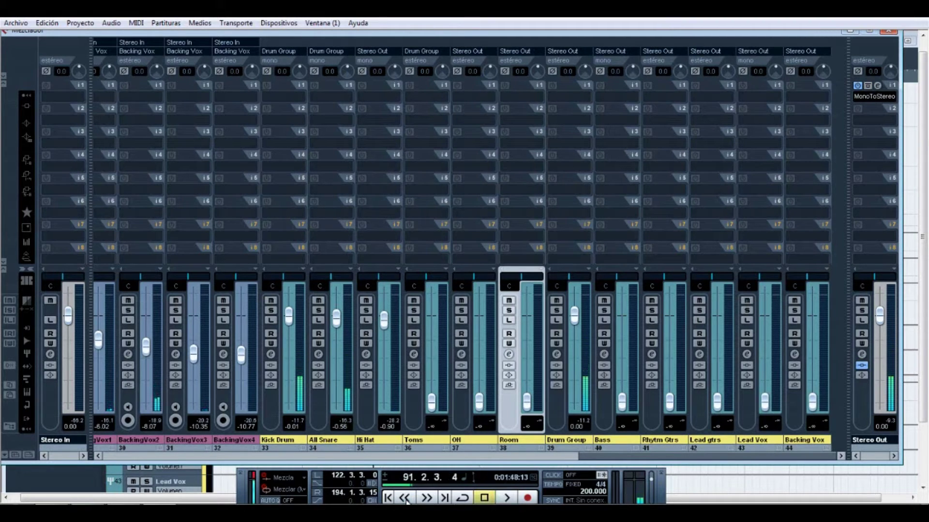
key("space")
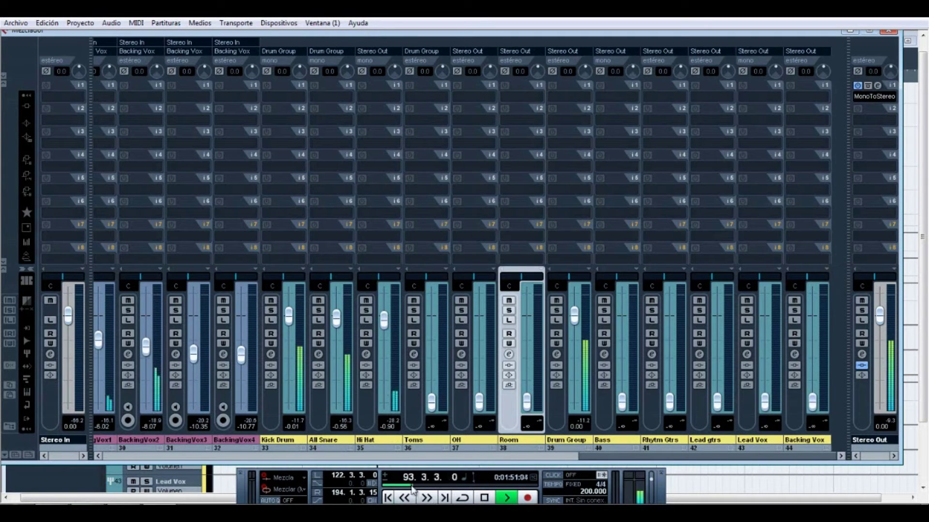
left_click(869, 86)
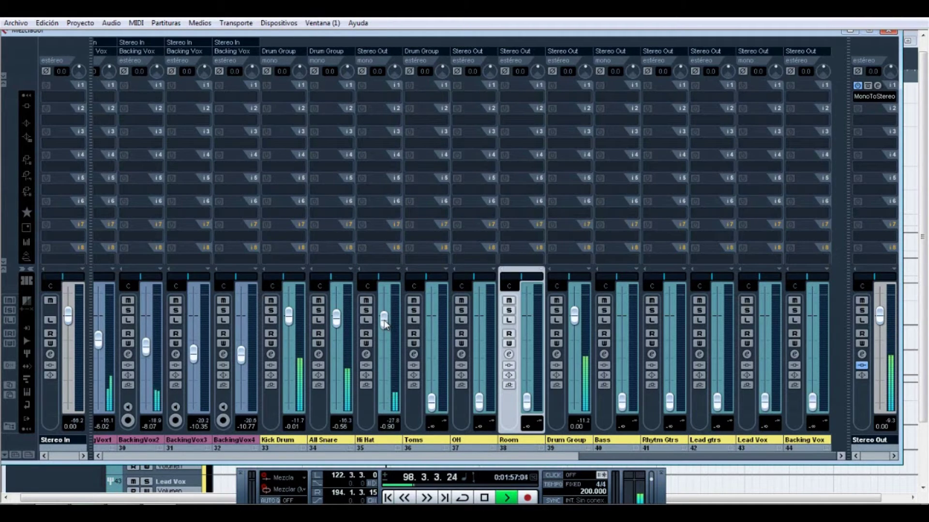
Restart playback from about 0:32 in the project timeline and bring the mixer back up.
key("space")
key("F3")
scroll(446, 237, "up", 15)
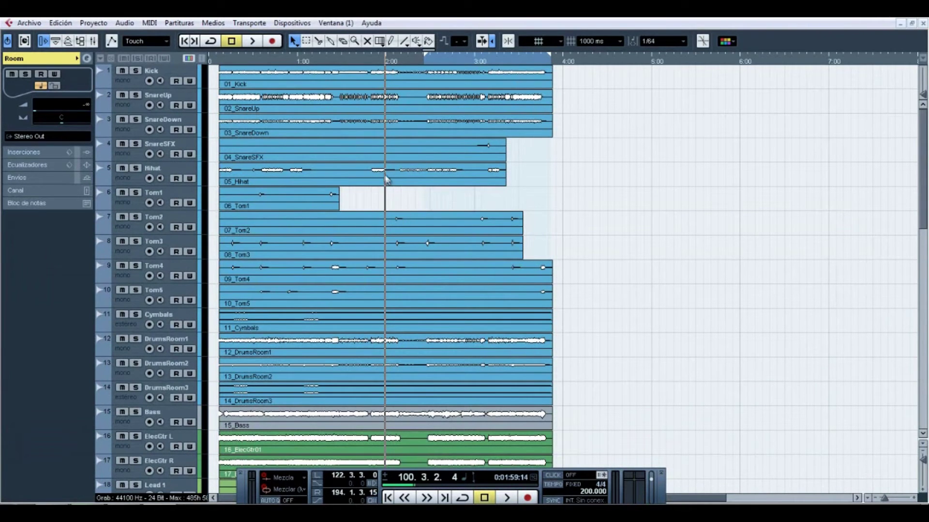
left_click(258, 63)
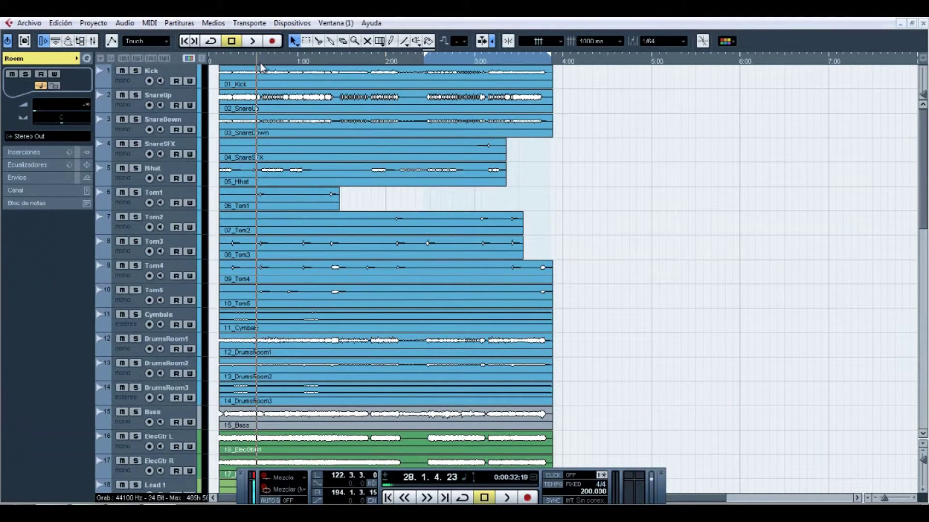
key("space")
key("F3")
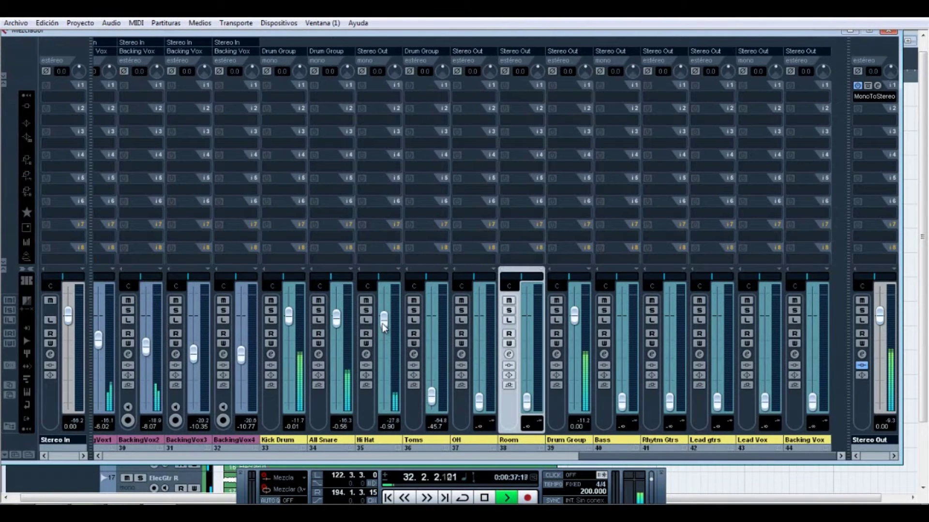
Lower the Hi Hat fader to -1.76 and stop playback.
left_click_drag(382, 326, 382, 327)
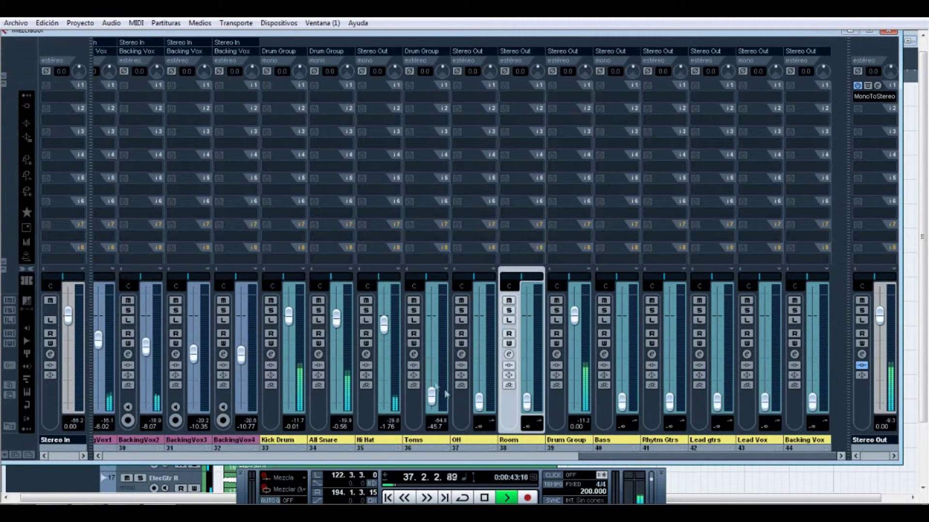
key("space")
Set the locators from 28.1.4.23 to 32.4.1.72 around the tom fill in the project timeline and play it in cycle mode.
left_click(888, 30)
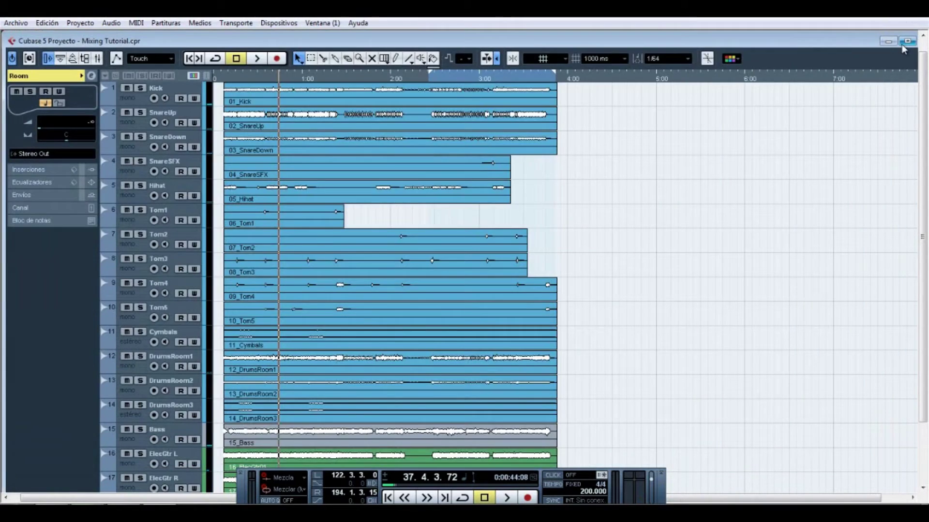
left_click(900, 44)
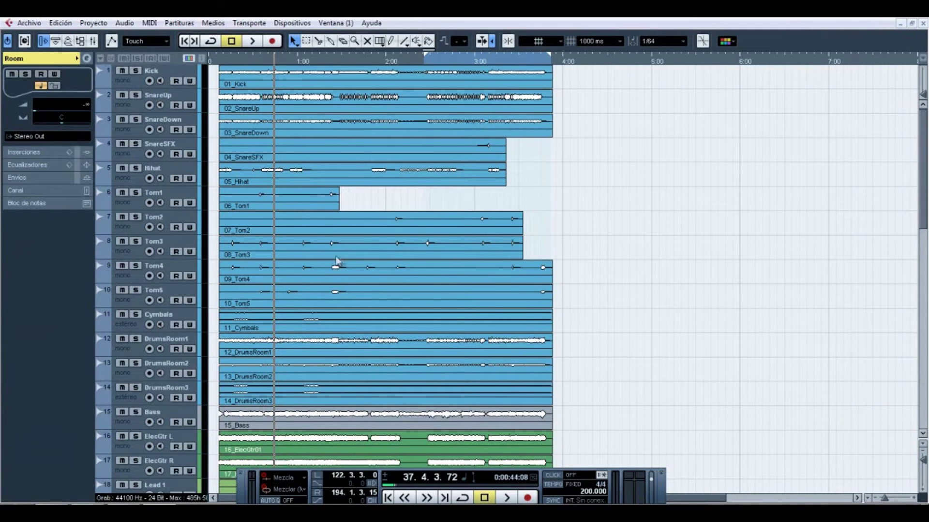
left_click(258, 61)
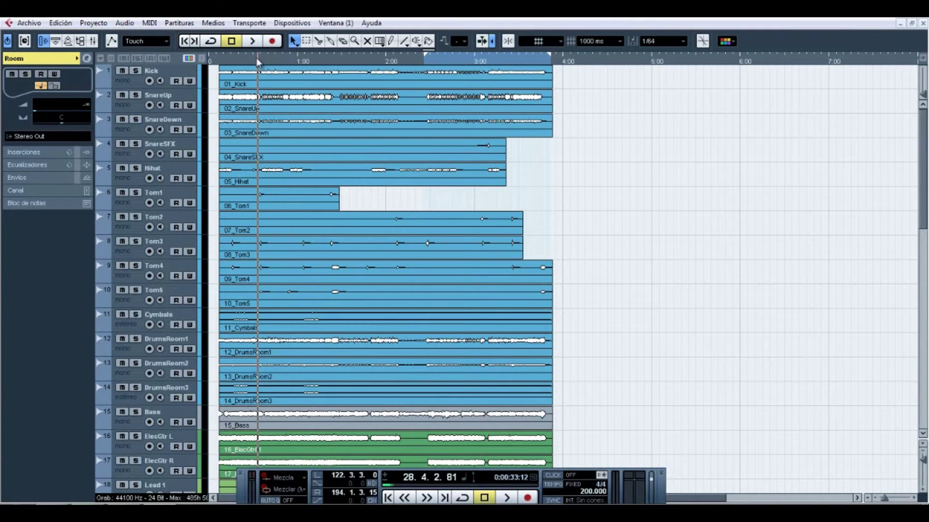
left_click(258, 54)
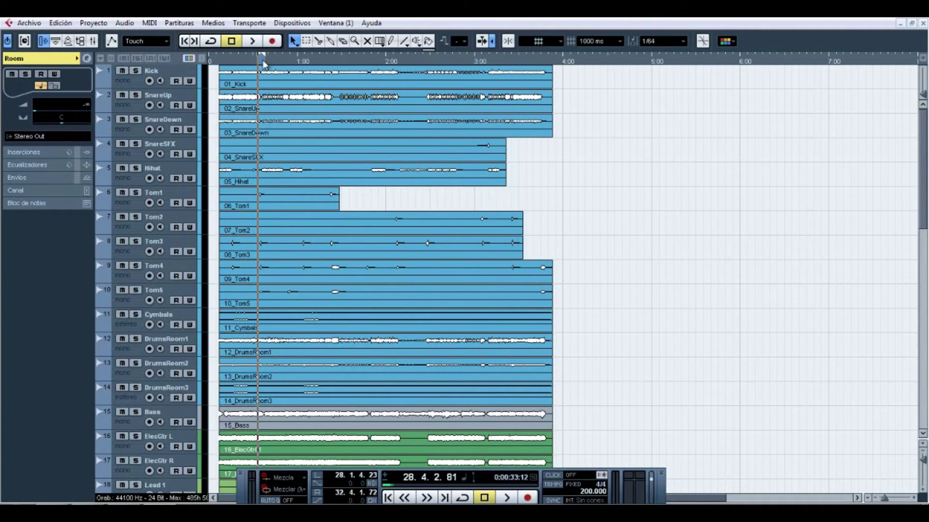
key("space")
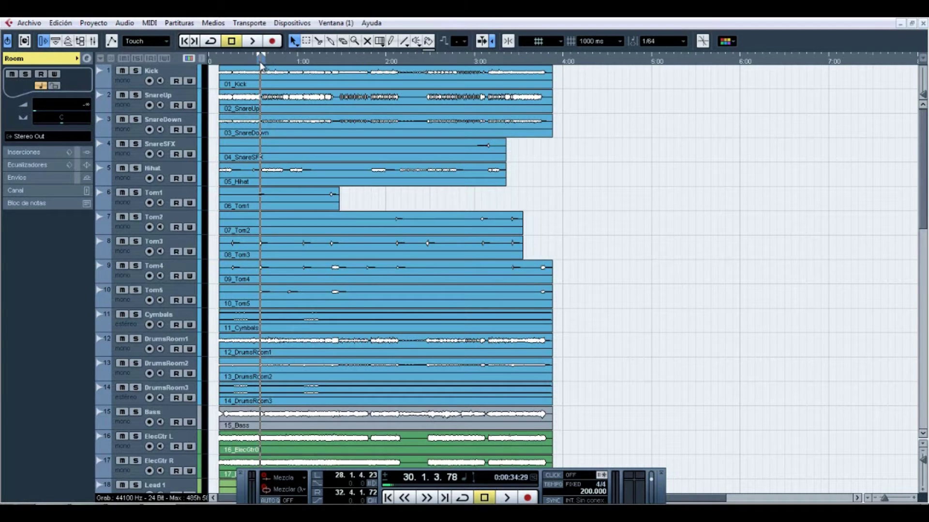
key("space")
left_click(213, 41)
key("space")
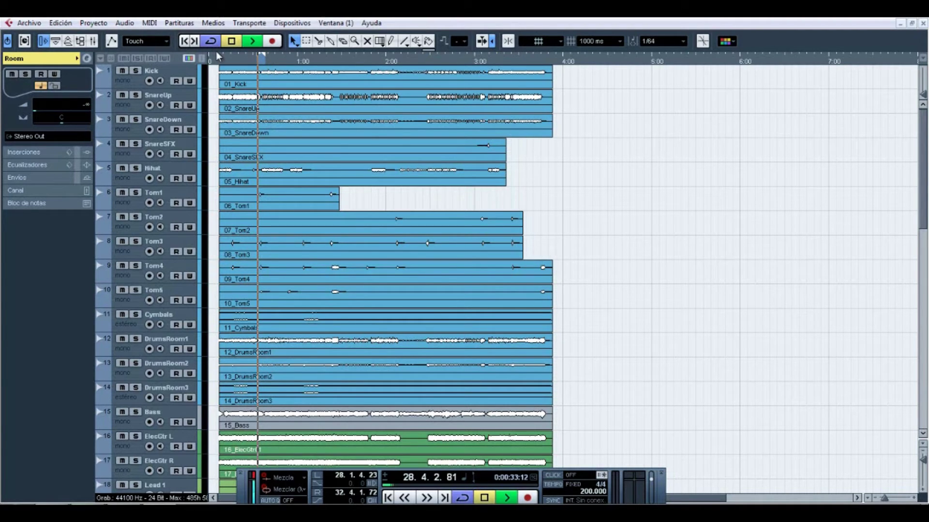
Bring the mixer back up and raise the Toms fader to -0.56 and the OH fader to 0.60.
key("F3")
left_click_drag(431, 397, 433, 324)
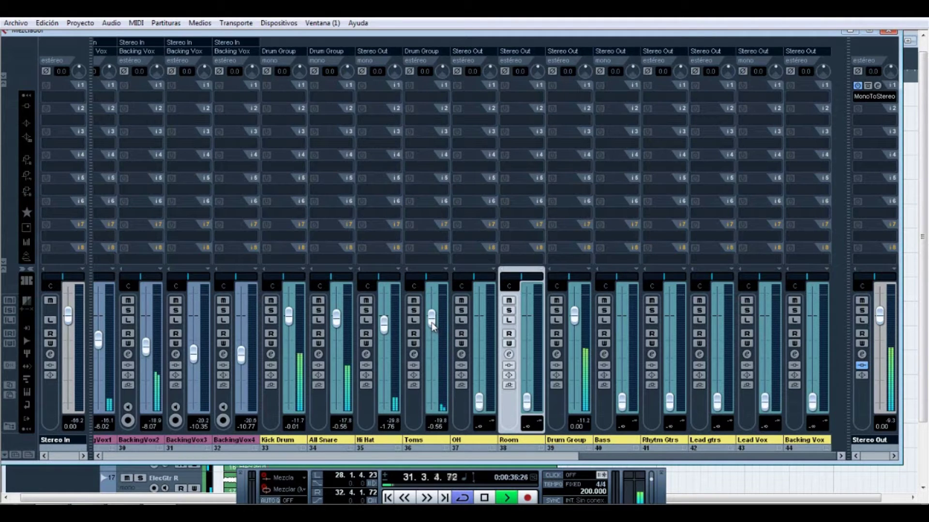
left_click_drag(479, 404, 483, 375)
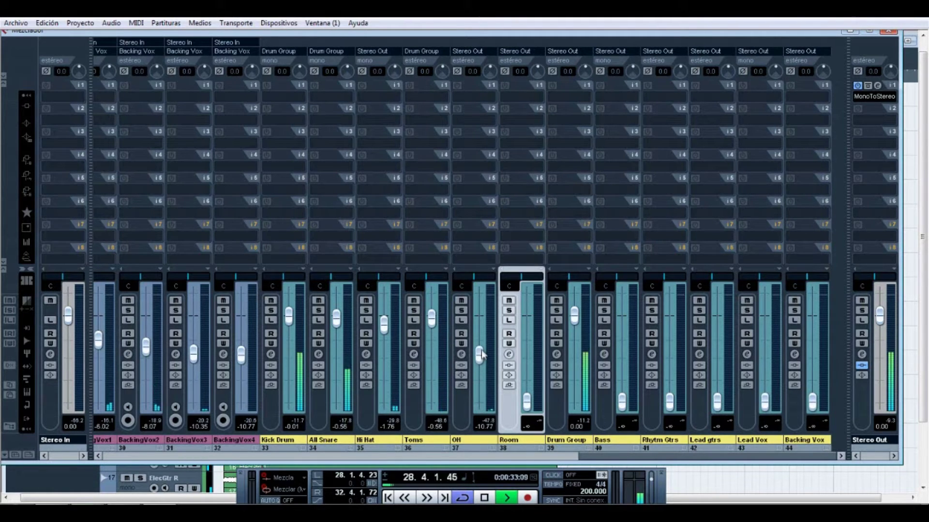
left_click_drag(481, 331, 480, 321)
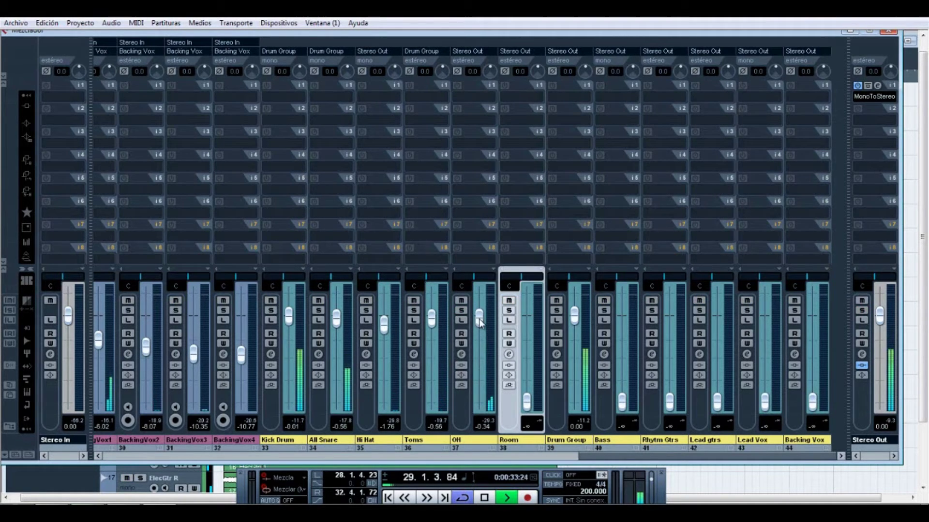
left_click_drag(480, 322, 480, 321)
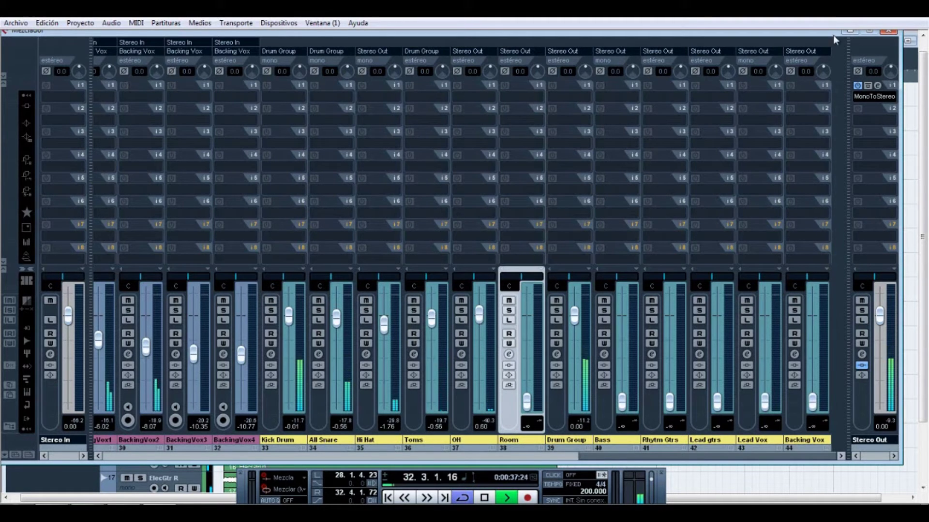
Move playback to the cymbal passage at about 1:02 and check the OH channel briefly in solo in the mixer.
left_click(888, 30)
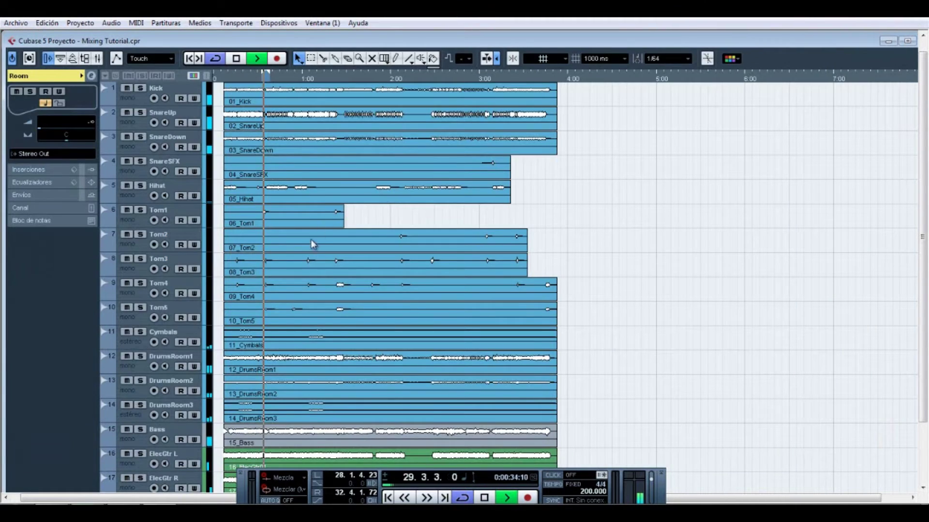
scroll(307, 249, "down", 4)
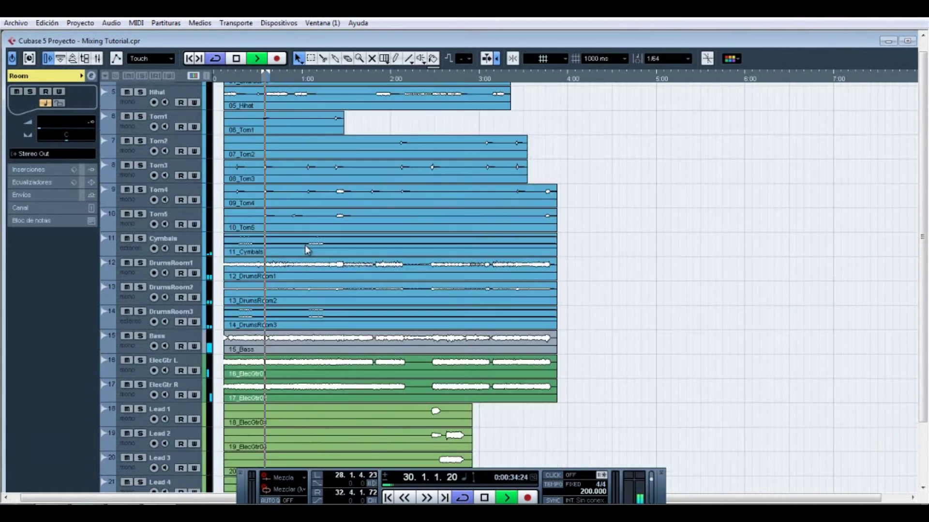
left_click(309, 79)
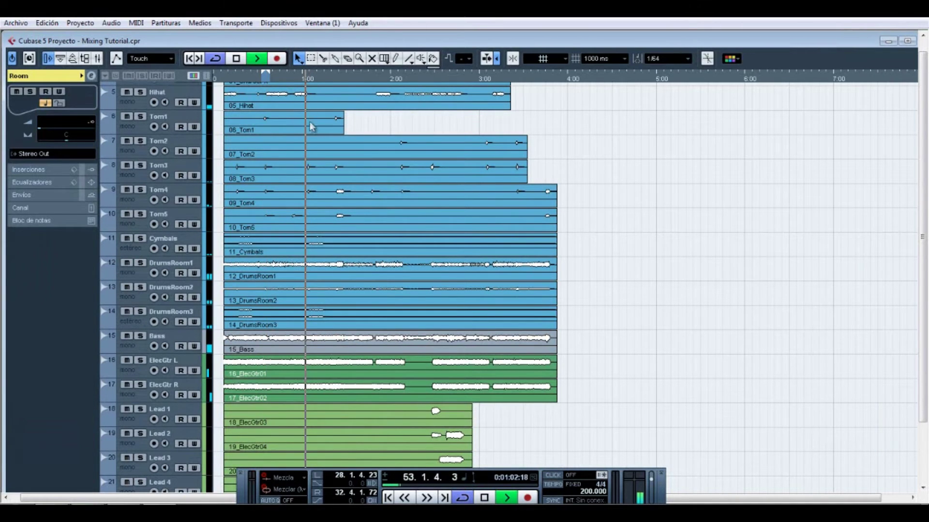
key("F3")
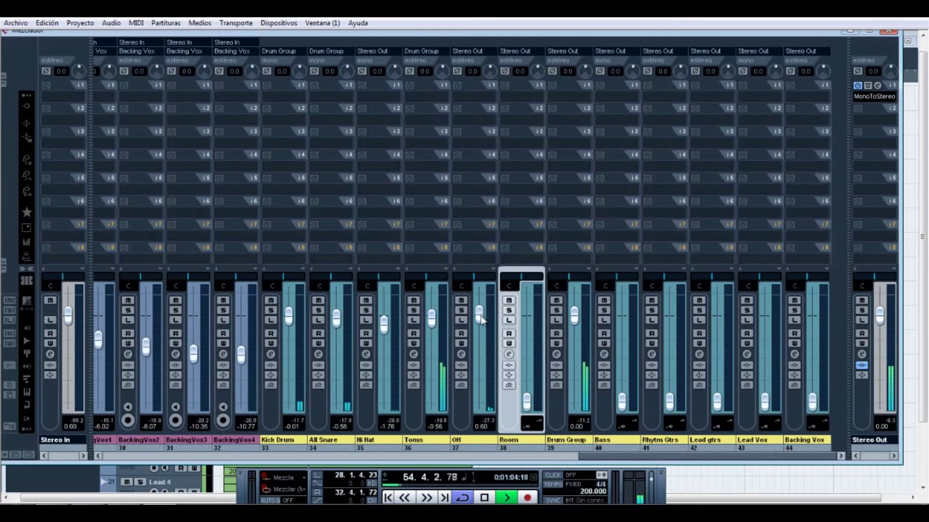
left_click(460, 311)
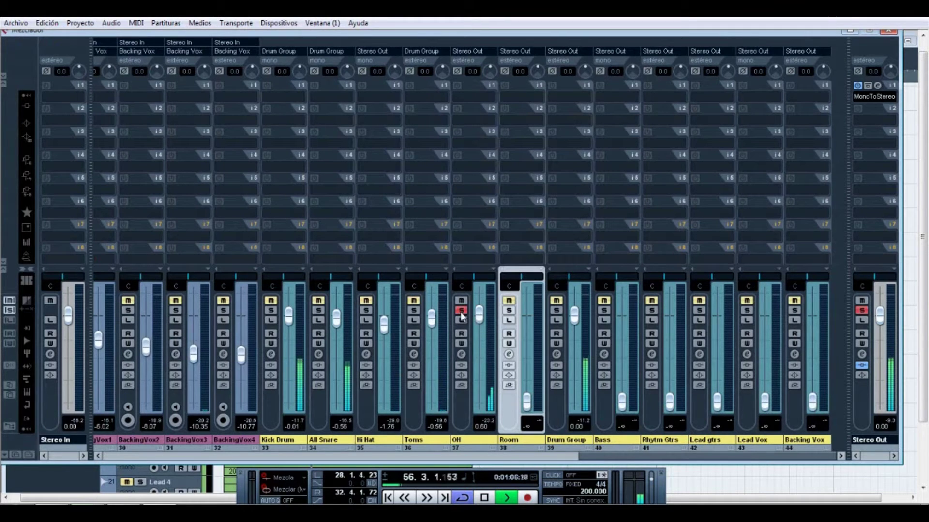
left_click(461, 312)
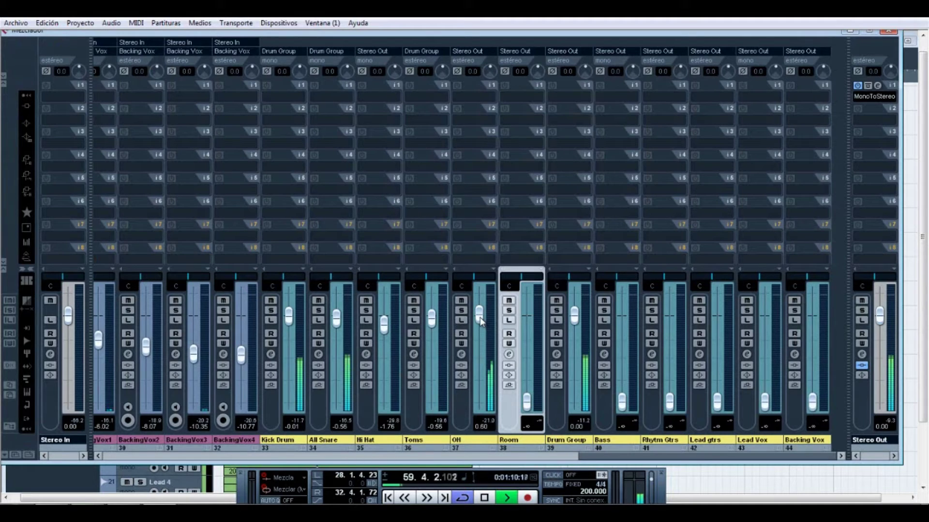
Compare the overheads with MonoToStereo off and on, and settle the OH fader at 0.02.
left_click(869, 86)
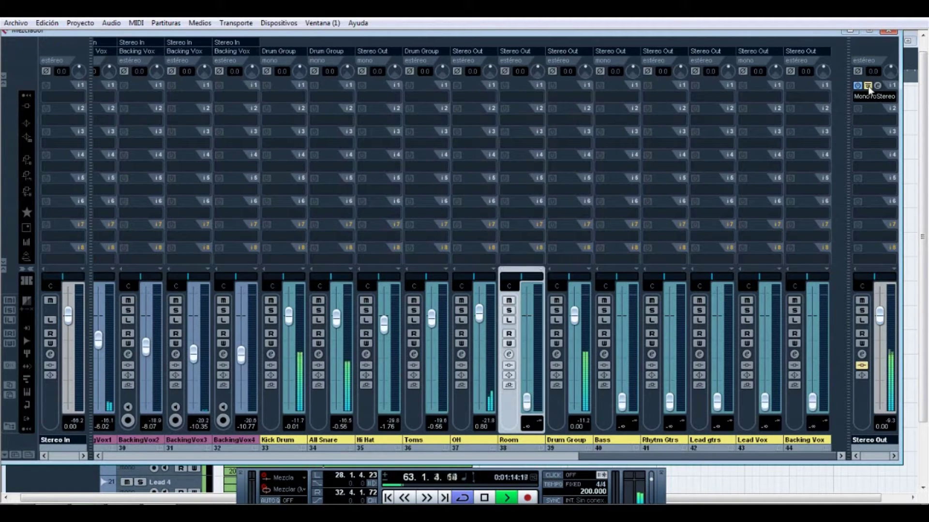
left_click(858, 86)
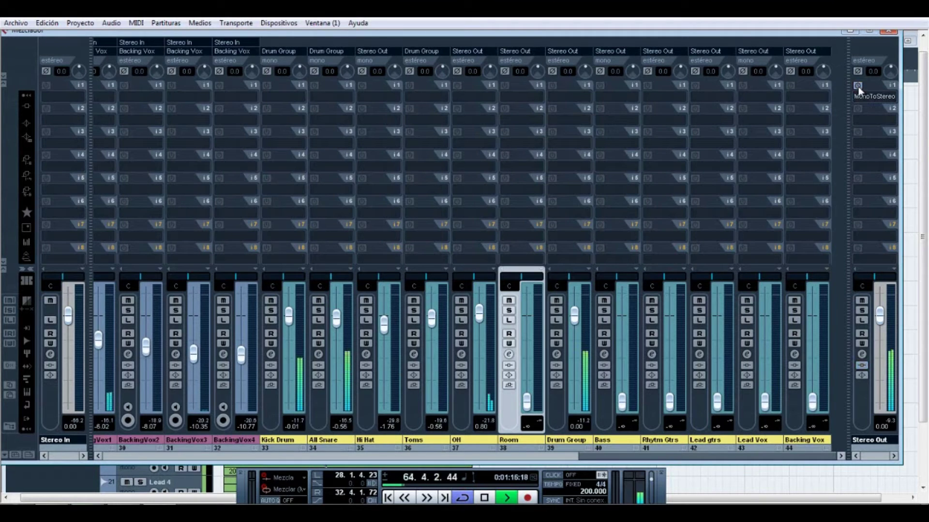
left_click(858, 87)
key("space")
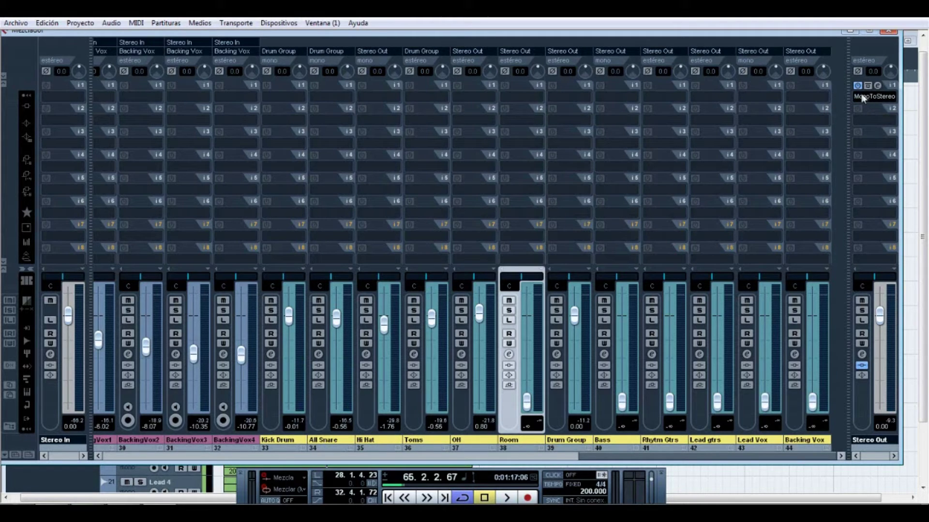
key("space")
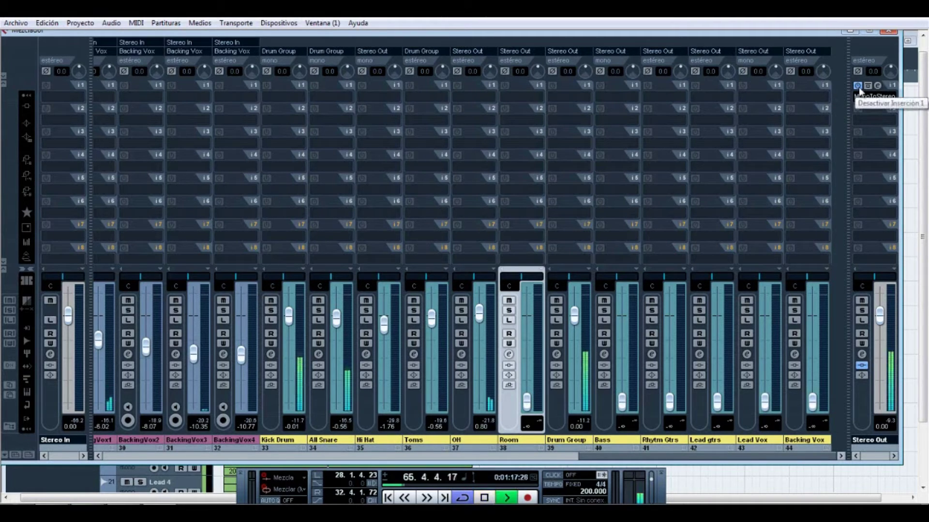
left_click(857, 86)
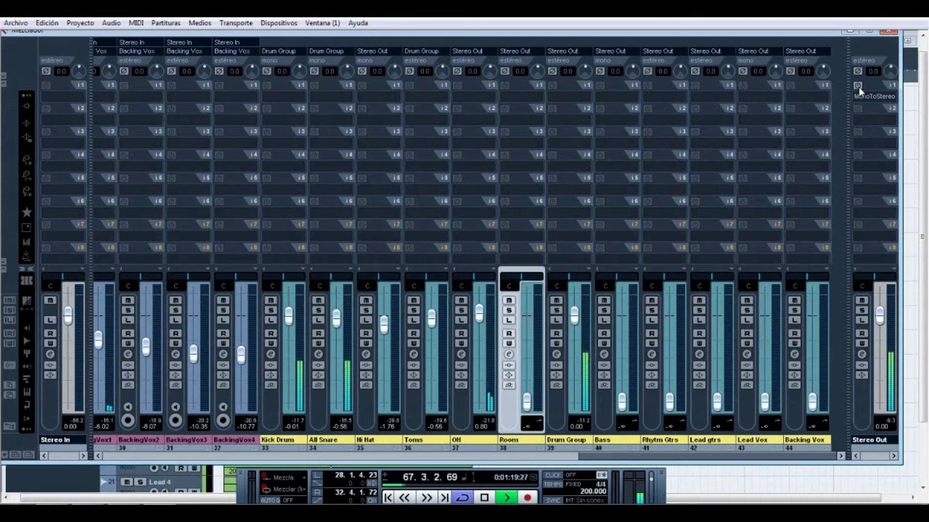
left_click(858, 86)
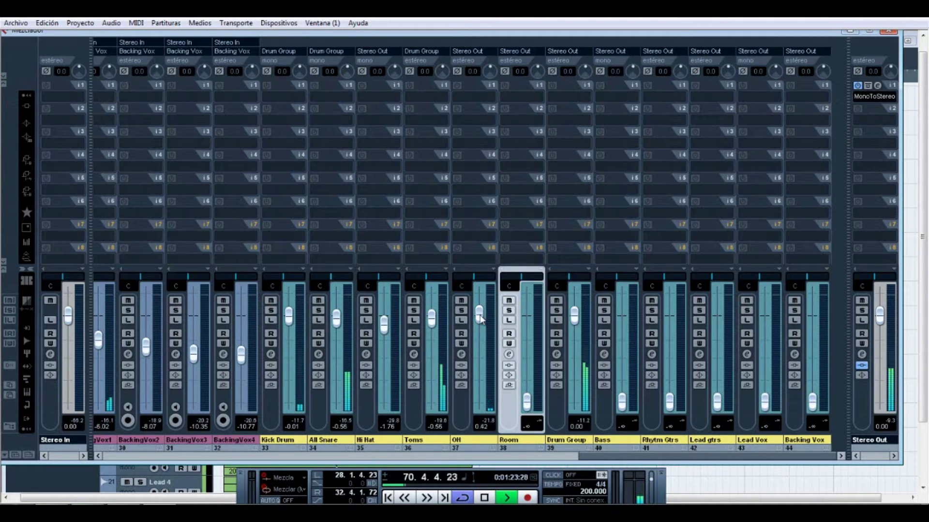
Rewind to about 1:08 and raise the Room fader to -4.29, comparing its level with MonoToStereo off and on.
left_click(404, 498)
left_click(404, 498)
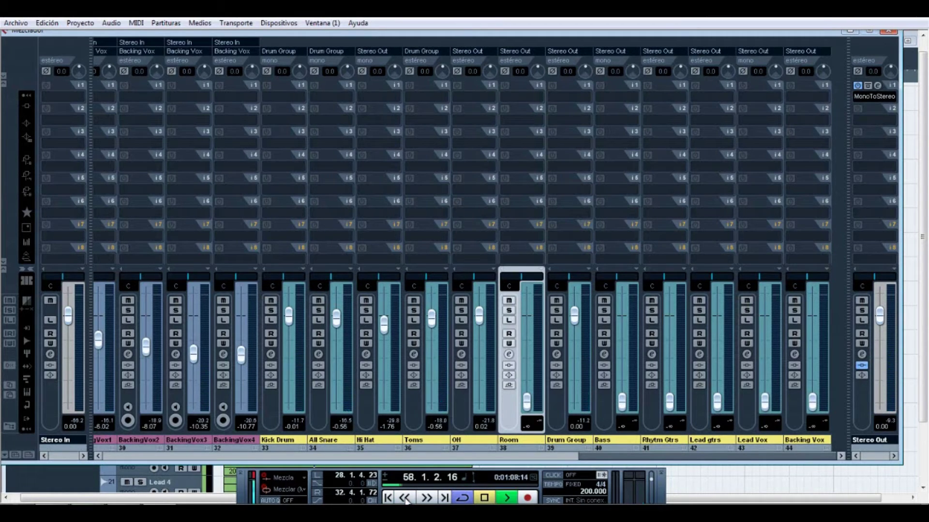
left_click_drag(526, 402, 528, 341)
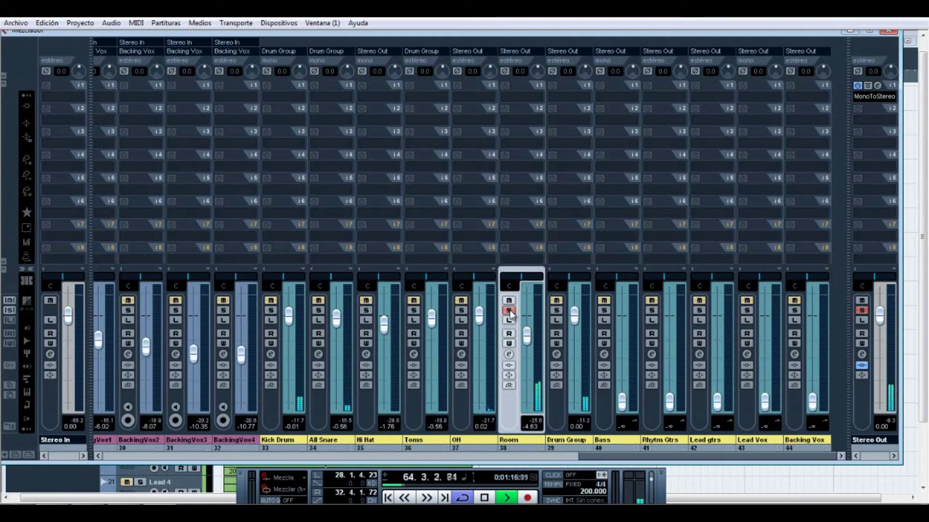
left_click(857, 86)
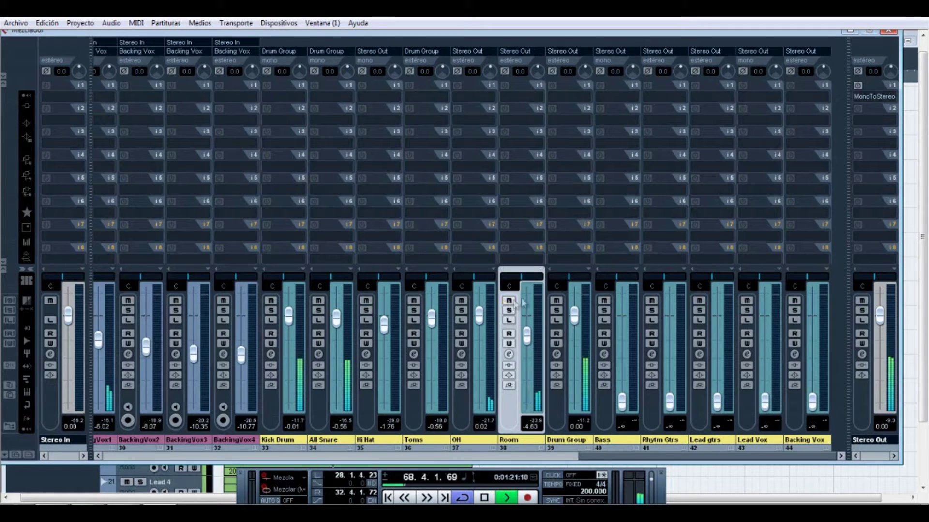
left_click(858, 86)
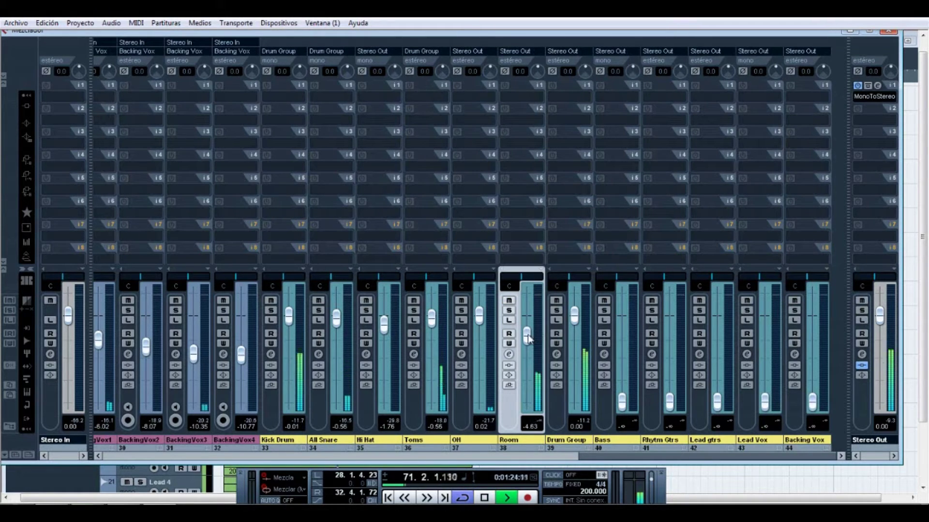
left_click_drag(528, 337, 527, 334)
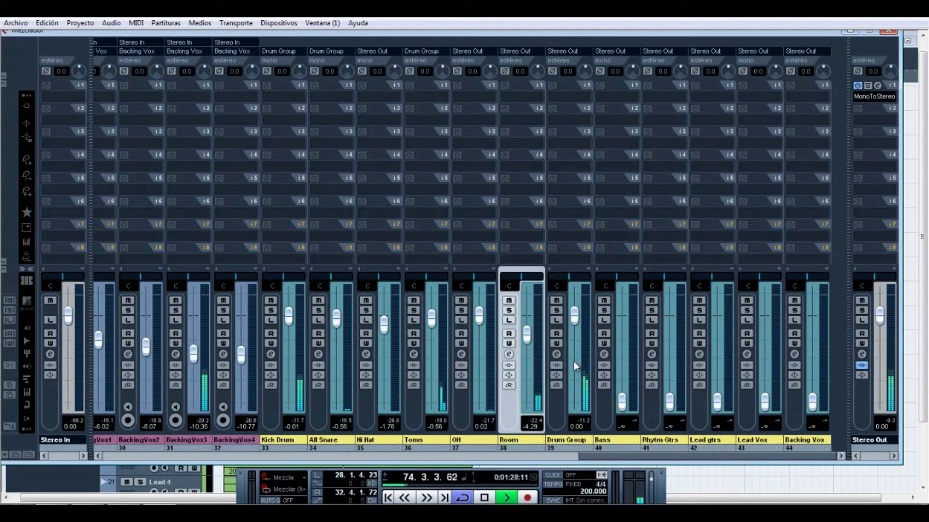
Check the Drum Group briefly in solo, and bring up the Bass fader to -3.46.
left_click(558, 311)
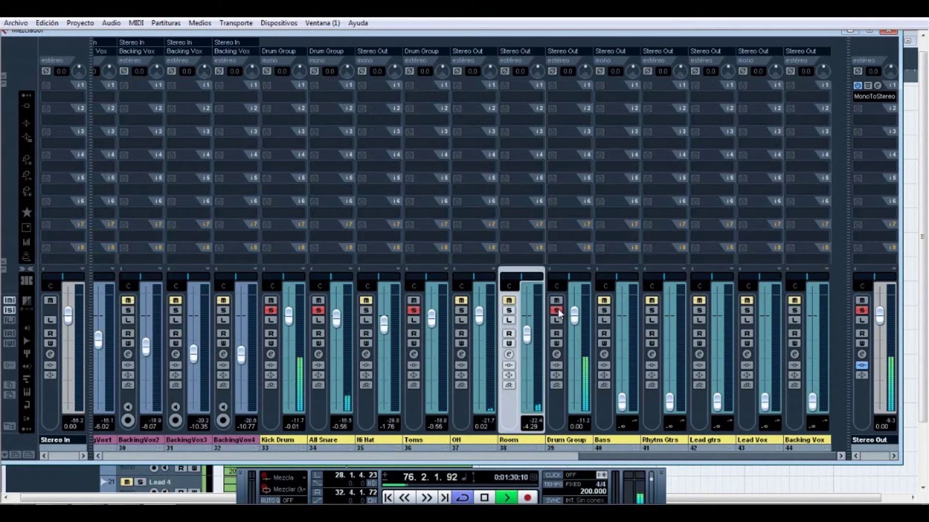
left_click(557, 311)
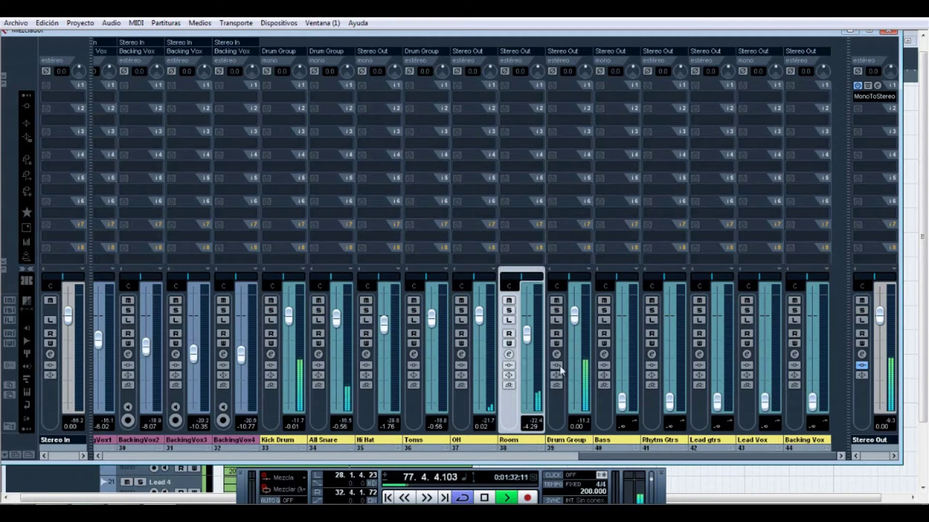
left_click_drag(622, 402, 625, 335)
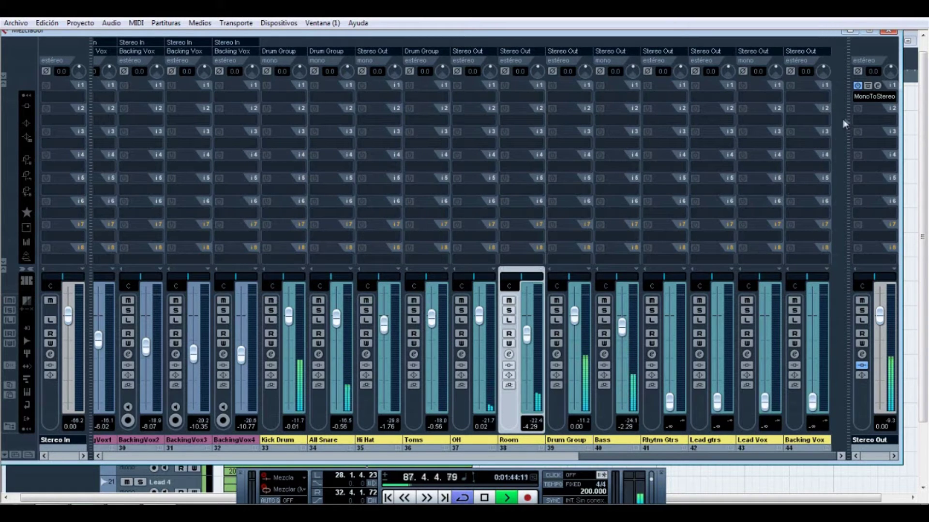
left_click_drag(624, 331, 624, 334)
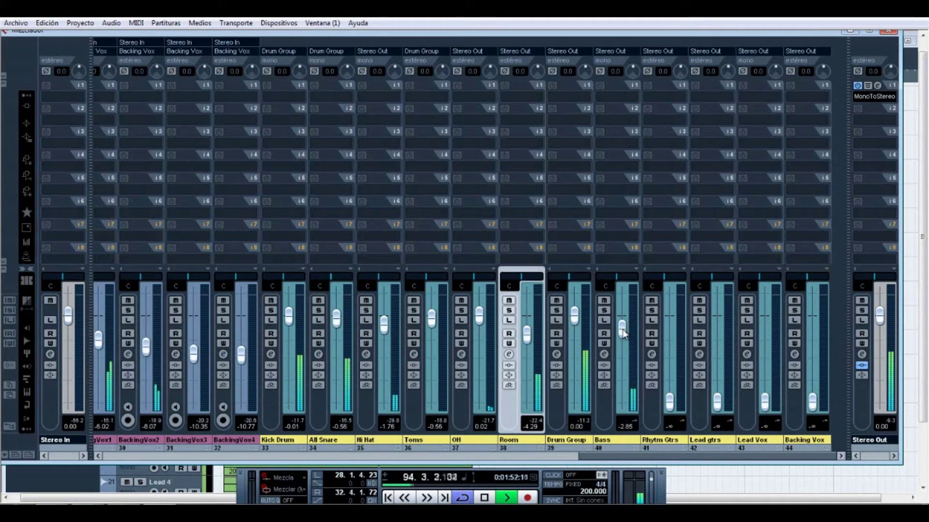
left_click_drag(622, 333, 622, 337)
Raise the Rhytm Gtrs fader to -2.56 and rewind the song to hear the passage again.
left_click_drag(670, 405, 672, 333)
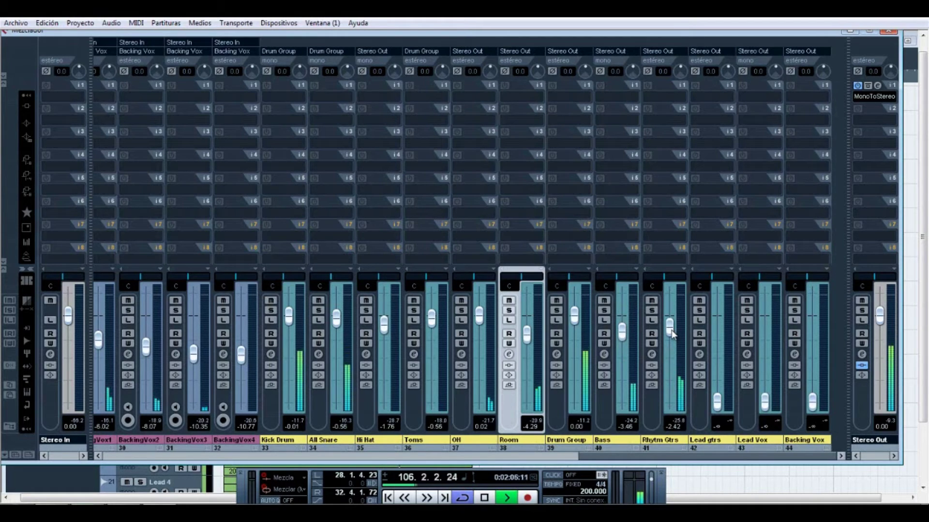
left_click_drag(671, 334, 671, 335)
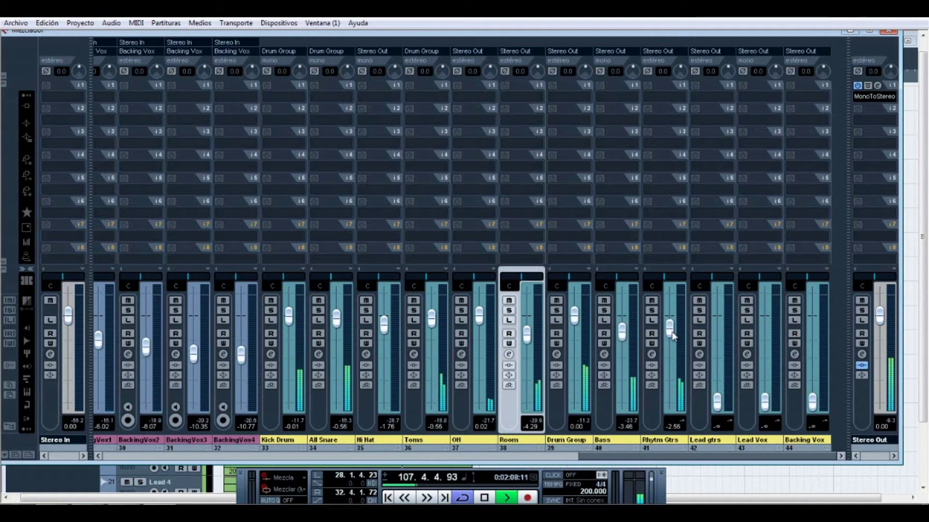
left_click(404, 498)
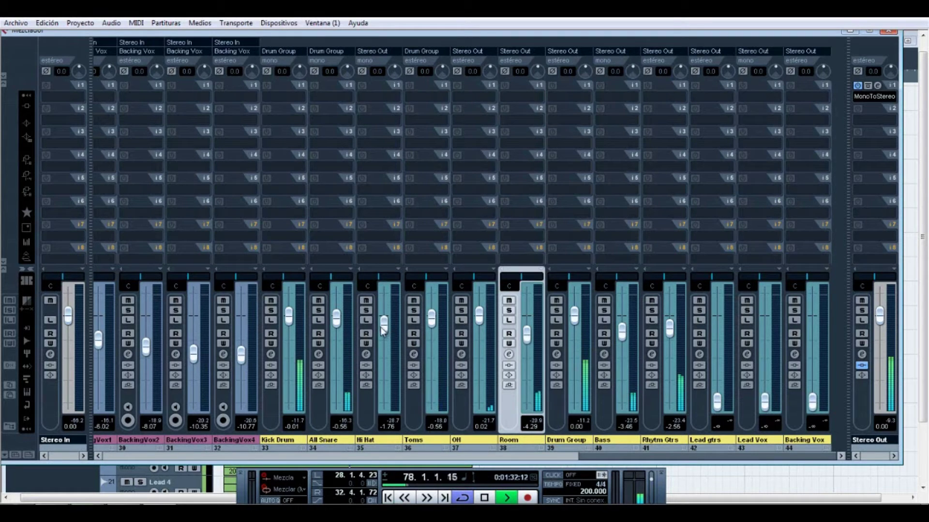
Replay the song from about 0:54 and compare the mix with MonoToStereo off and on at the Stereo Out.
left_click(882, 32)
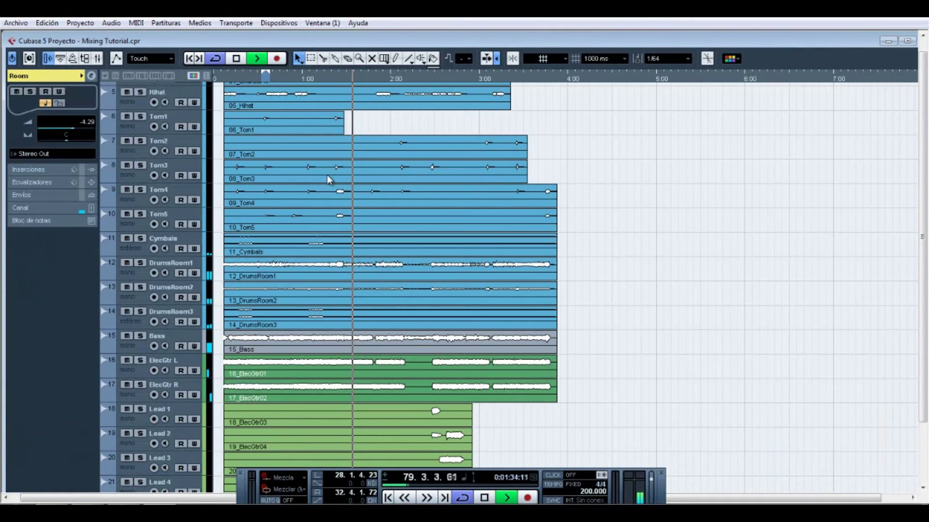
scroll(309, 164, "up", 3)
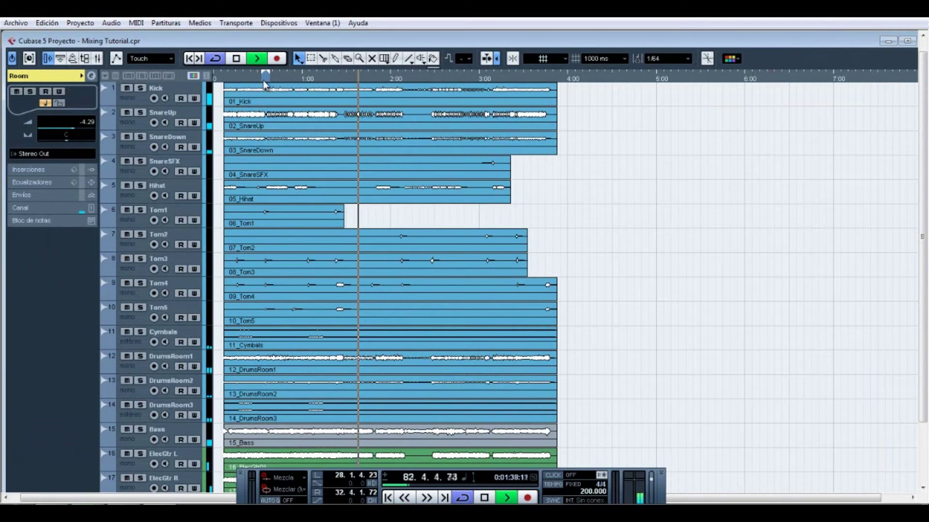
left_click(294, 82)
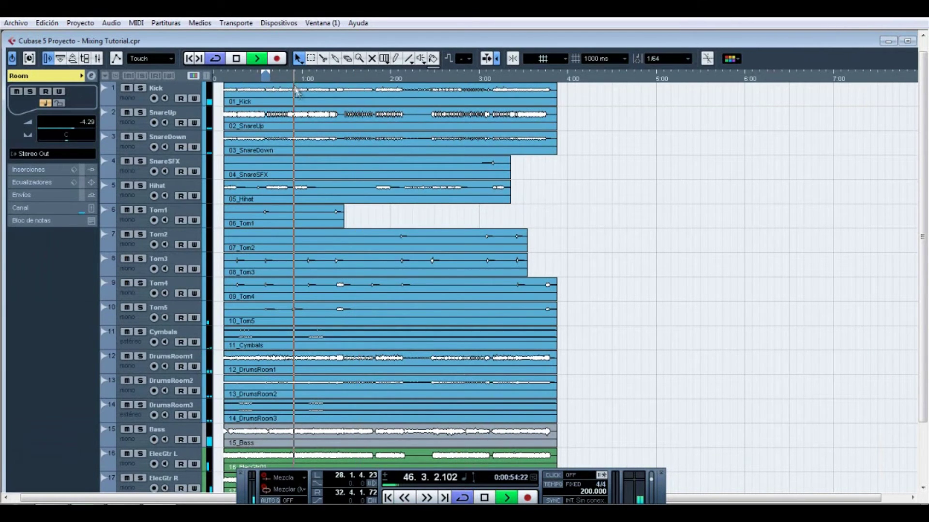
key("F3")
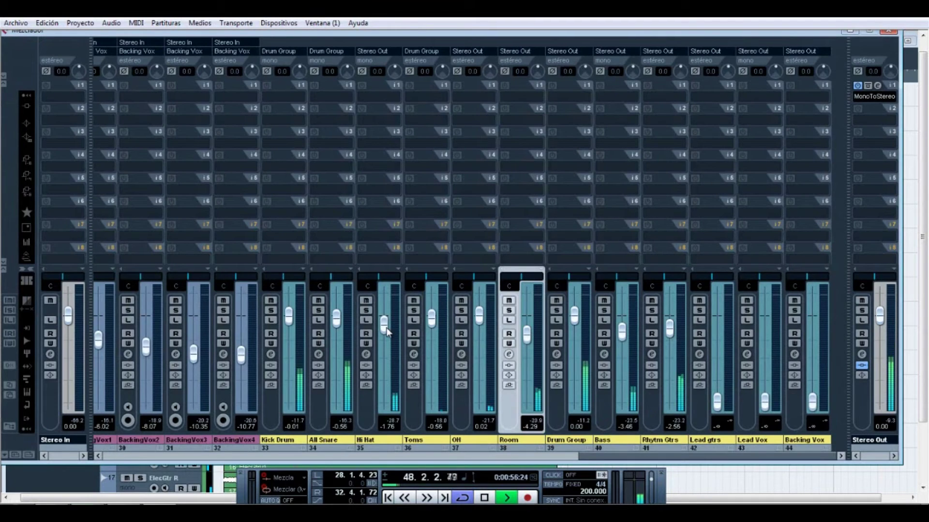
left_click(857, 85)
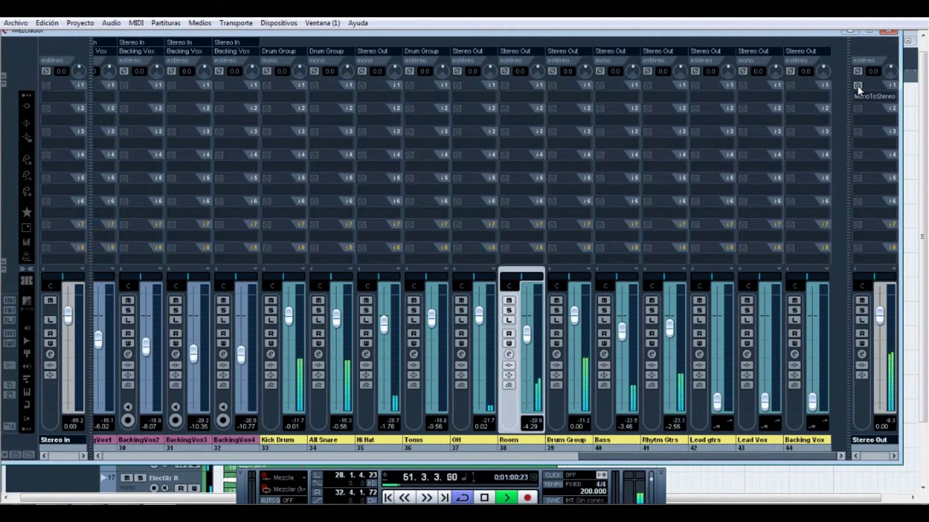
left_click(857, 86)
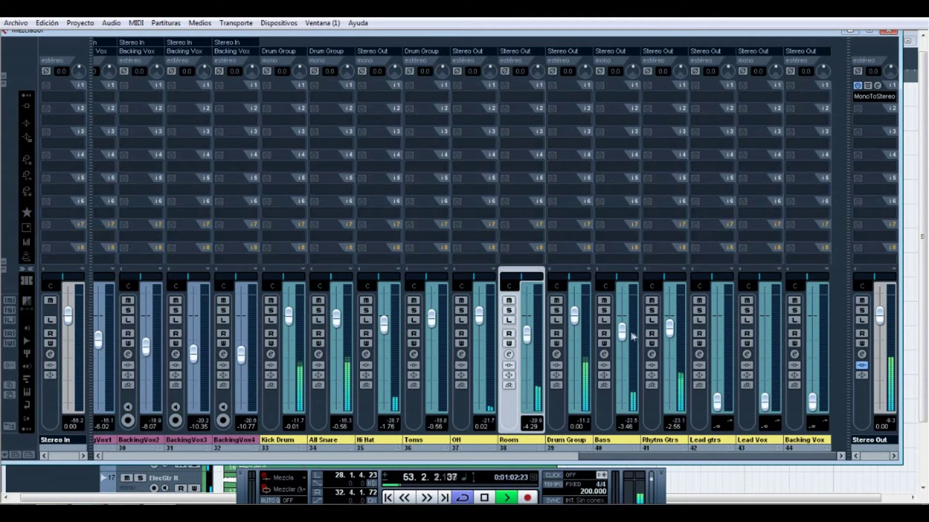
Raise the Bass fader to -2.88 and the Rhytm Gtrs fader to -2.30.
left_click_drag(622, 338, 624, 337)
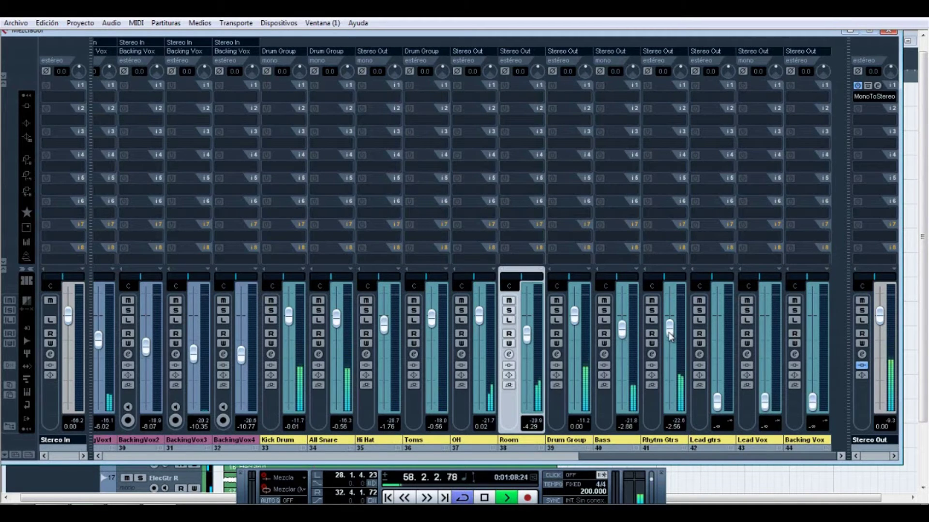
scroll(668, 332, "up", 1)
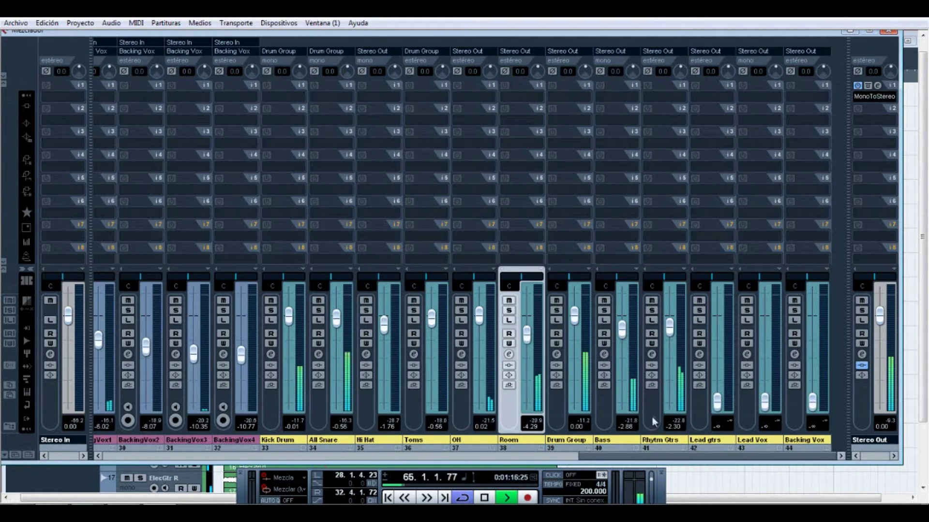
Replay the tom passage from about 1:20 and raise the Toms fader to -0.12.
left_click(890, 30)
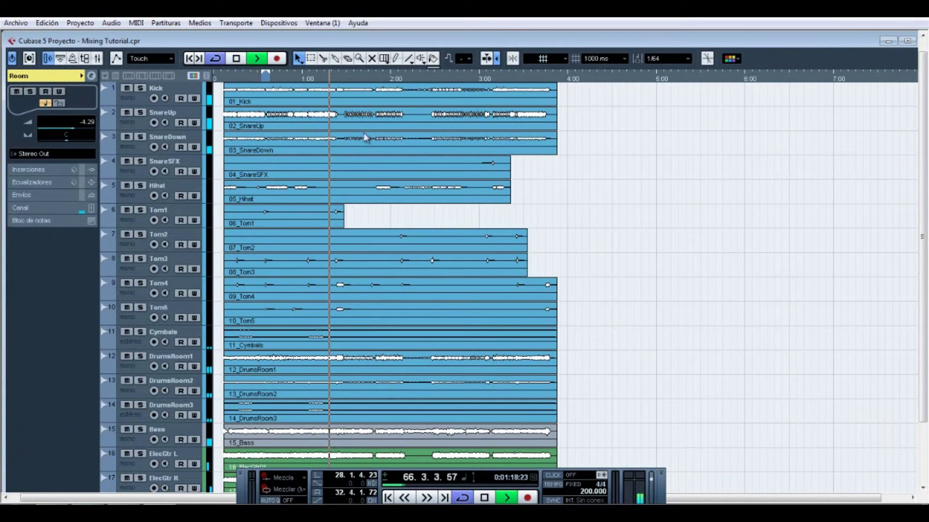
left_click(333, 82)
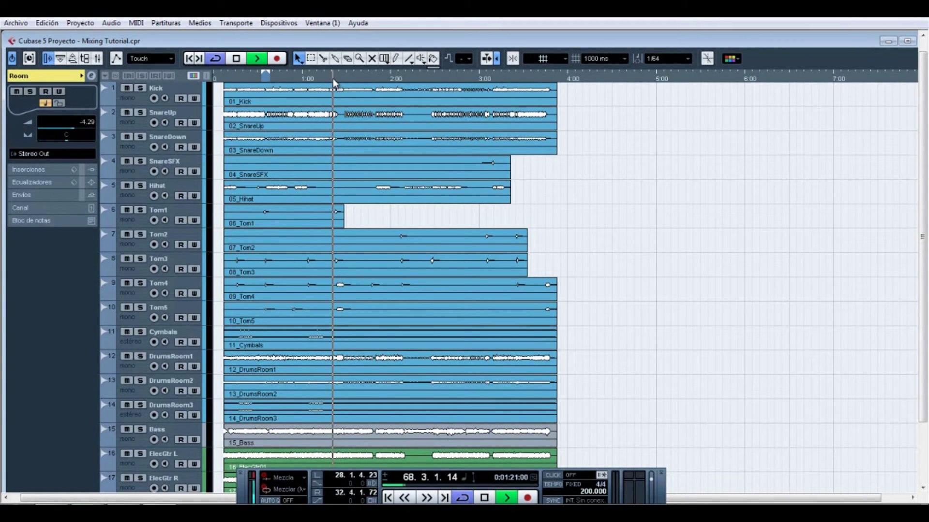
key("F3")
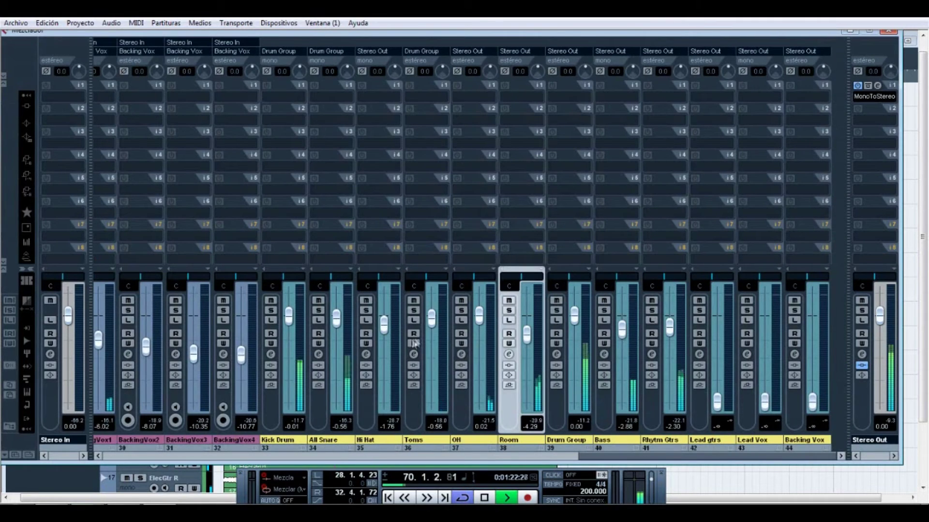
left_click_drag(432, 320, 433, 320)
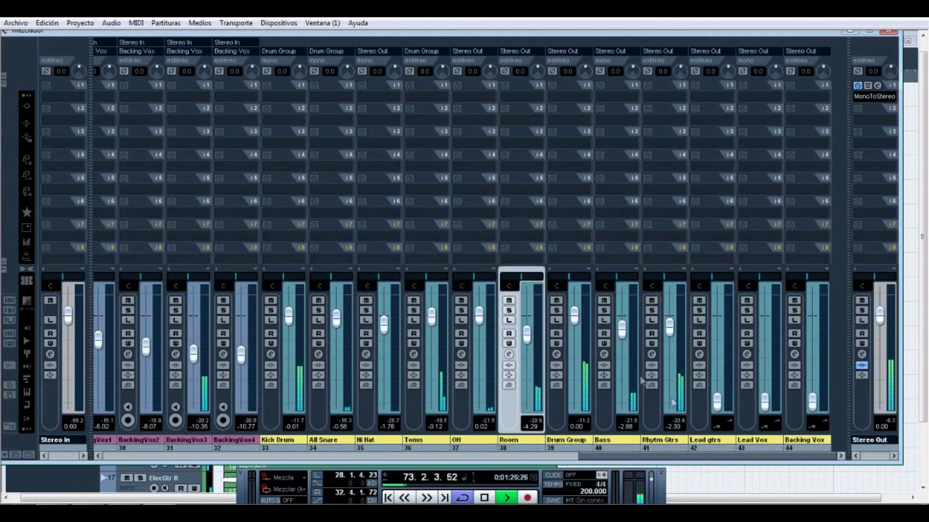
Move playback to the lead guitar entry at about 2:26 and raise the Lead gtrs fader to -3.61.
key("F3")
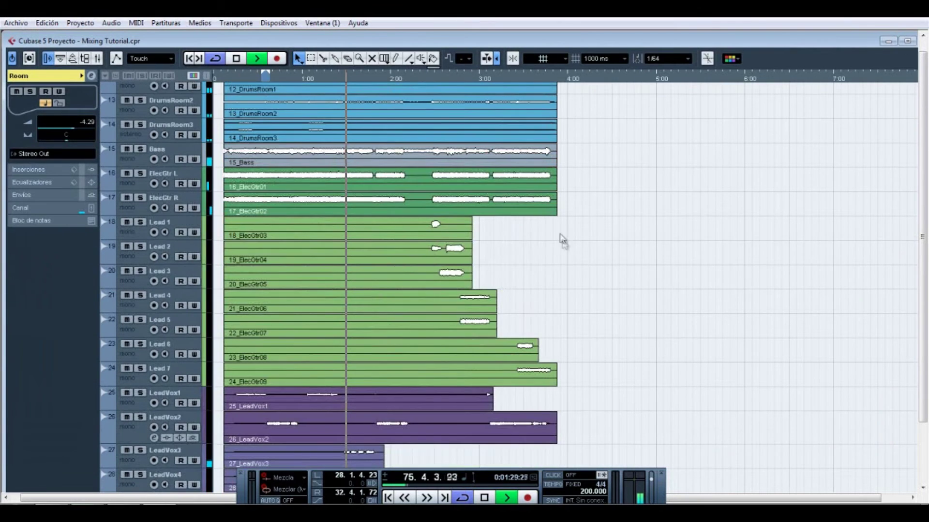
left_click(431, 77)
key("F3")
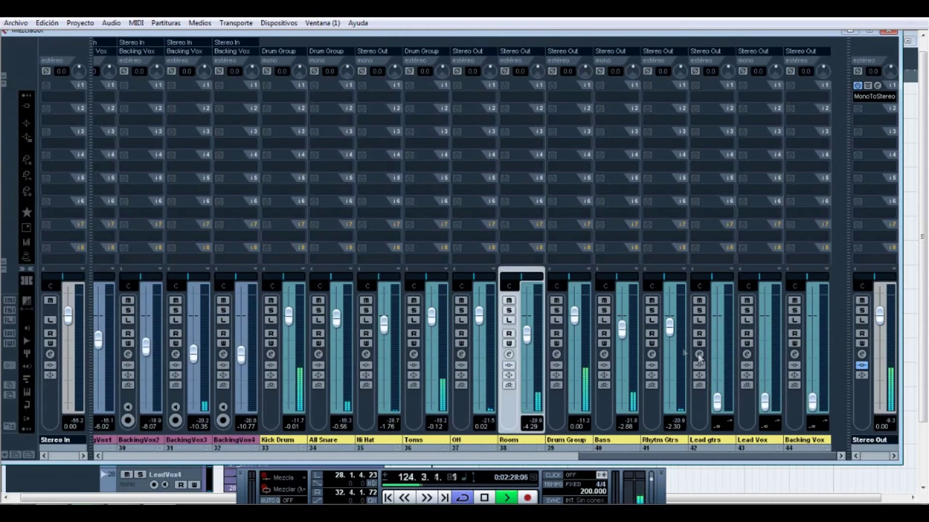
left_click_drag(718, 403, 717, 337)
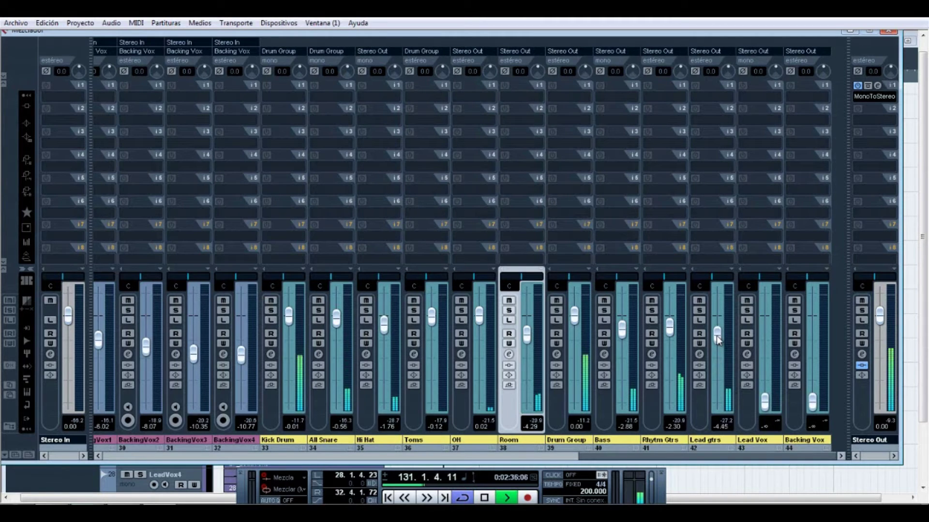
left_click_drag(717, 338, 717, 337)
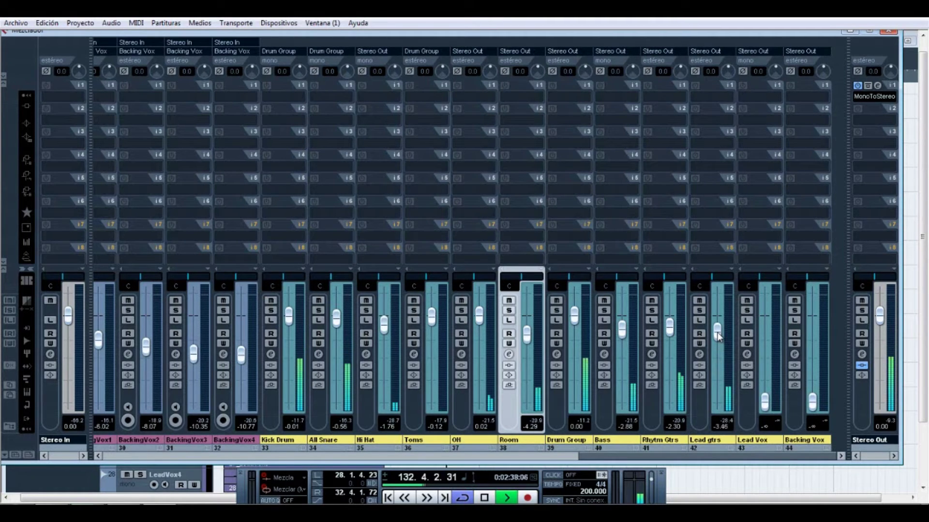
Mute and unmute the Rhytm Gtrs group during playback to judge its balance against the lead guitars.
left_click(652, 301)
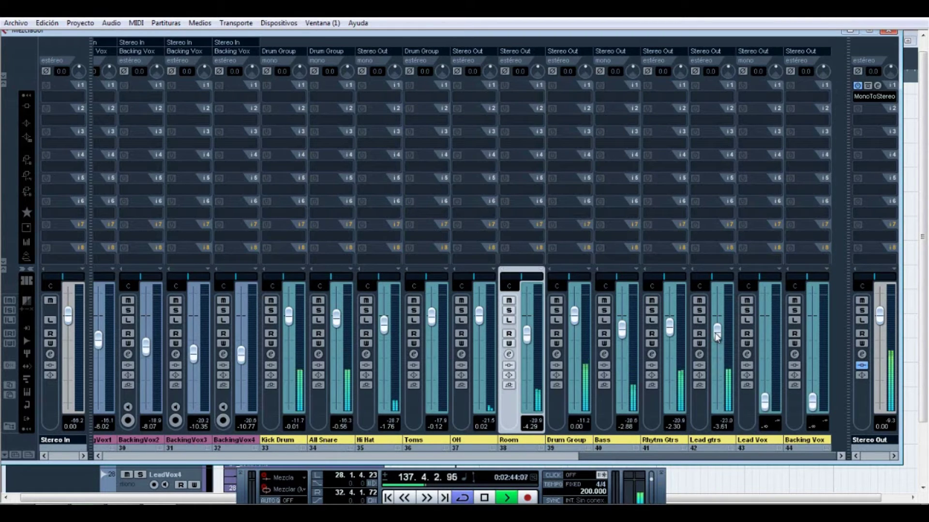
key("space")
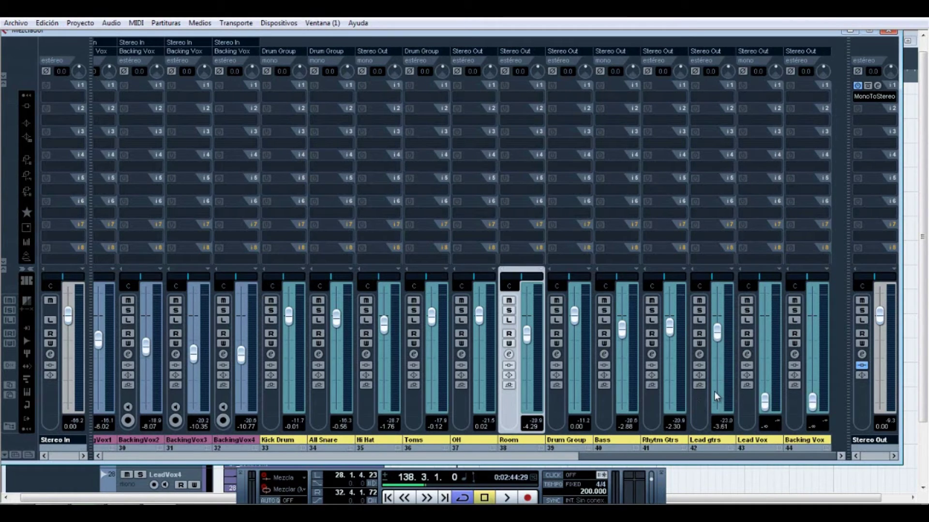
key("space")
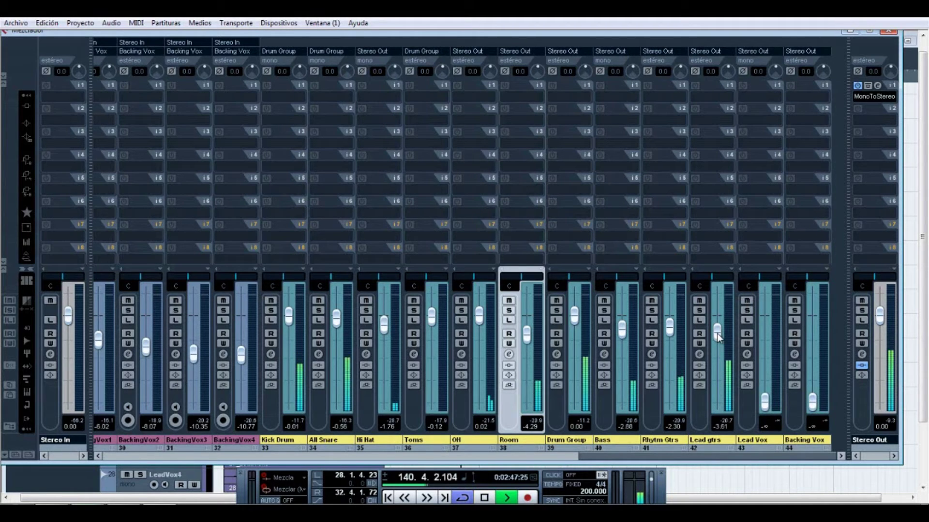
left_click(652, 301)
left_click(653, 301)
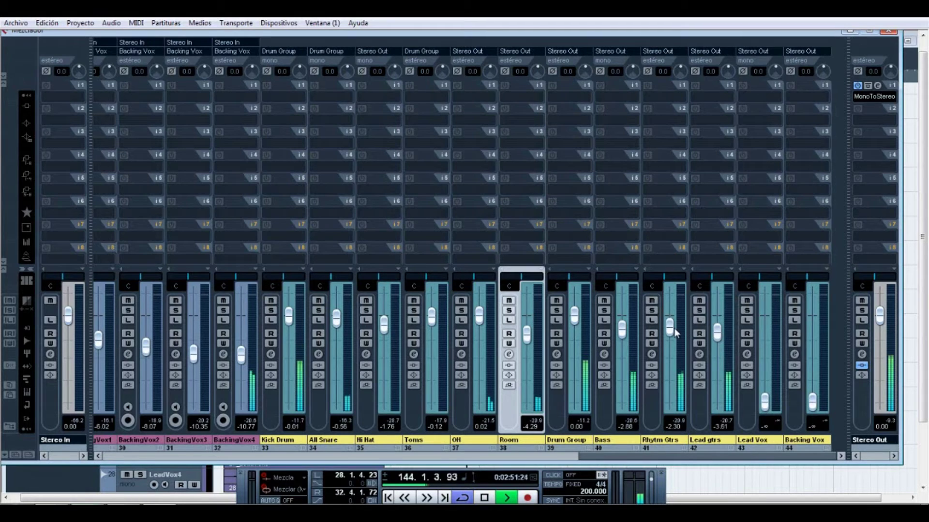
Briefly mute and unmute the Bass and Kick Drum groups during playback to check their weight in the mix.
left_click(603, 301)
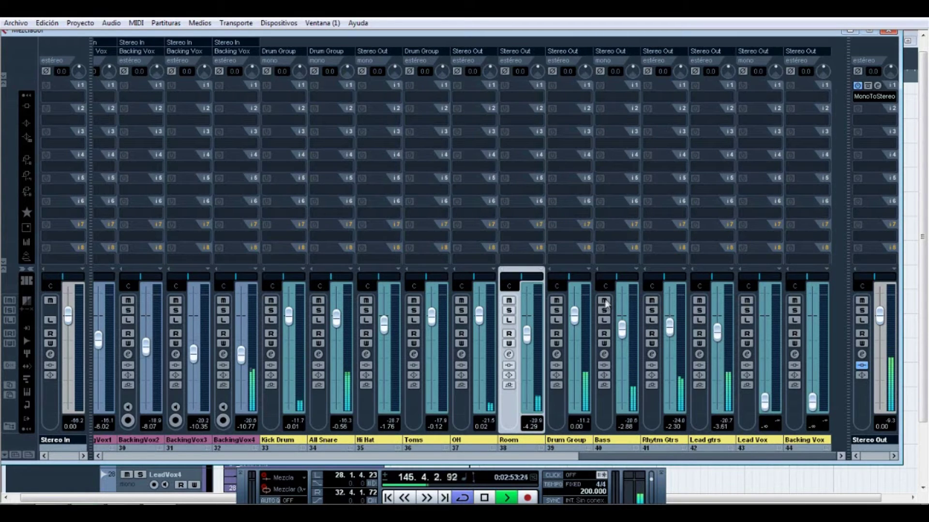
left_click(603, 301)
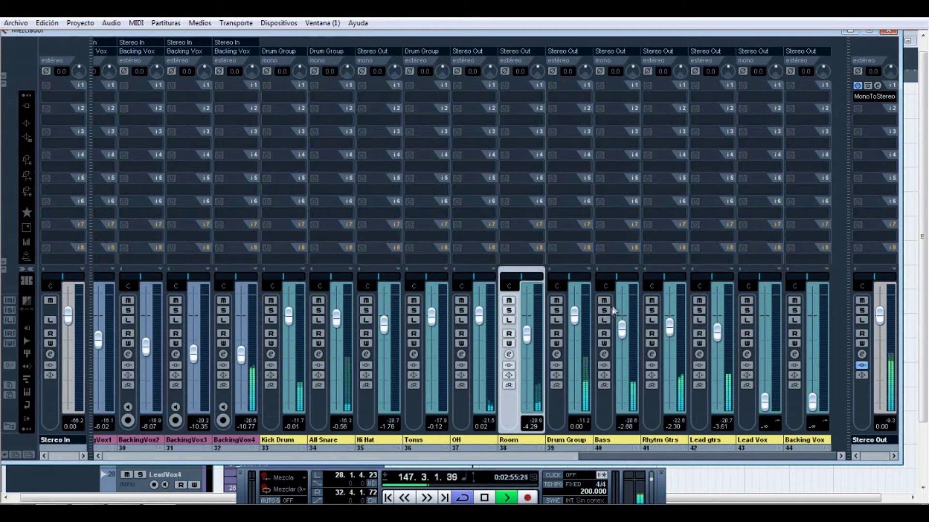
key("space")
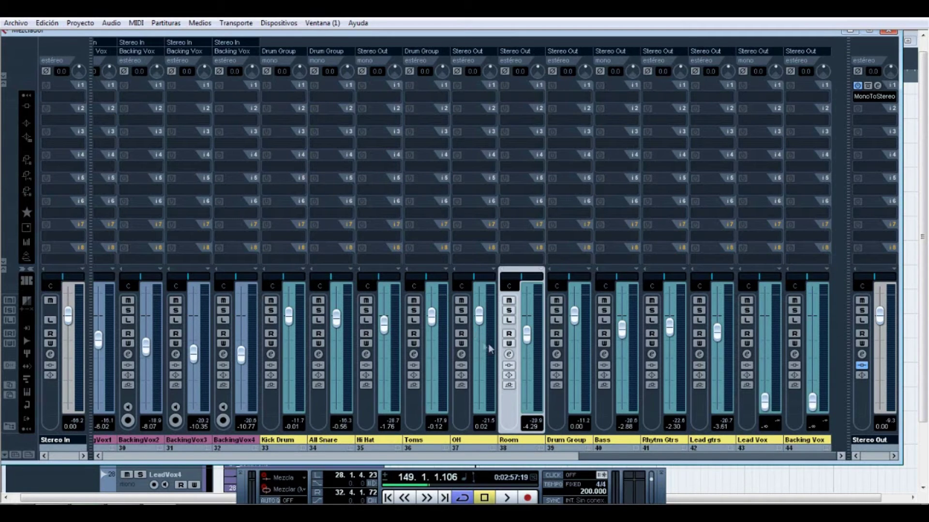
key("space")
left_click(271, 301)
left_click(271, 300)
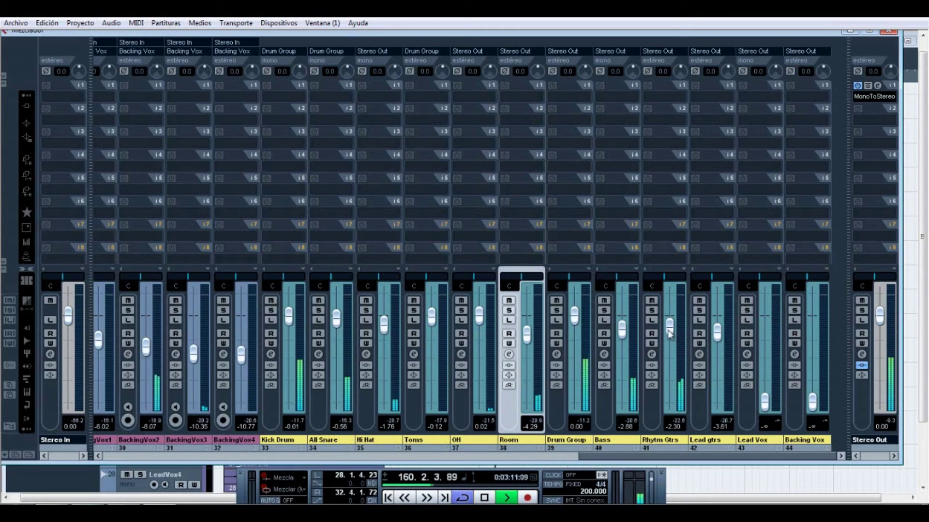
Raise the Rhytm Gtrs fader to -2.05 and replay the lead guitar section from about 2:25.
left_click_drag(671, 331, 670, 330)
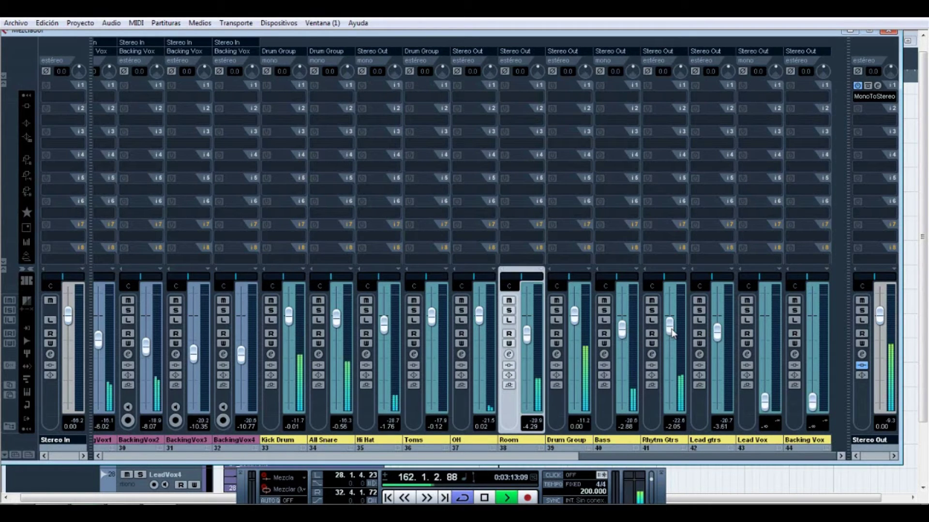
left_click(883, 31)
left_click(429, 78)
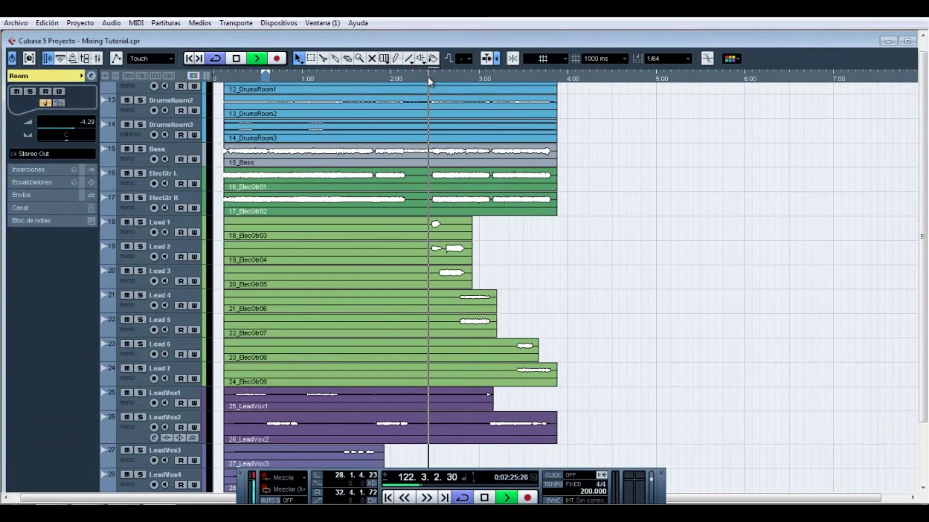
key("F3")
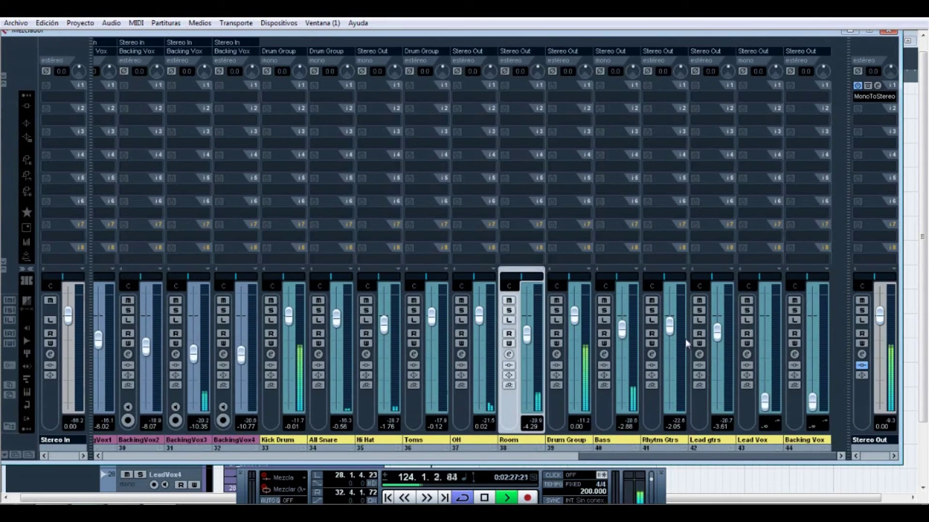
Lower the Lead gtrs fader to -6.02 and raise the Kick Drum fader to 0.40.
left_click_drag(718, 334, 720, 341)
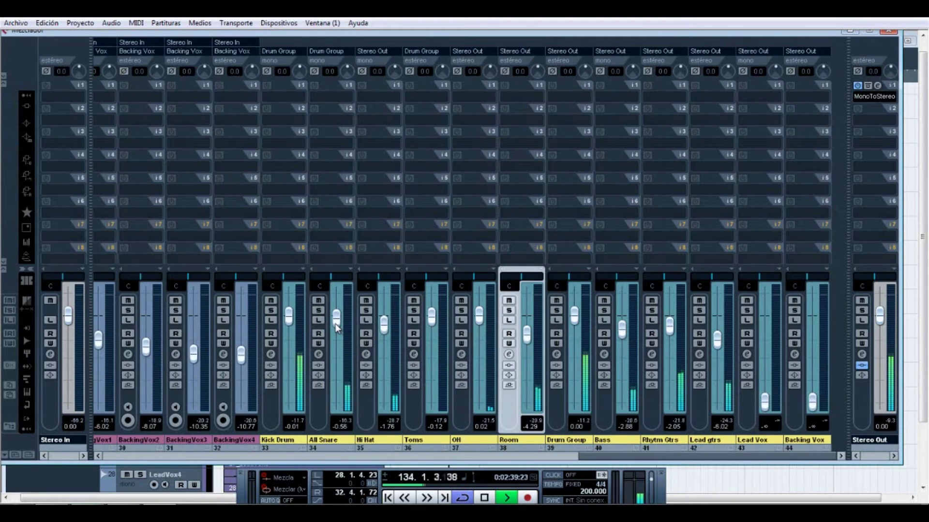
left_click_drag(289, 319, 289, 322)
left_click(289, 322, "ctrl")
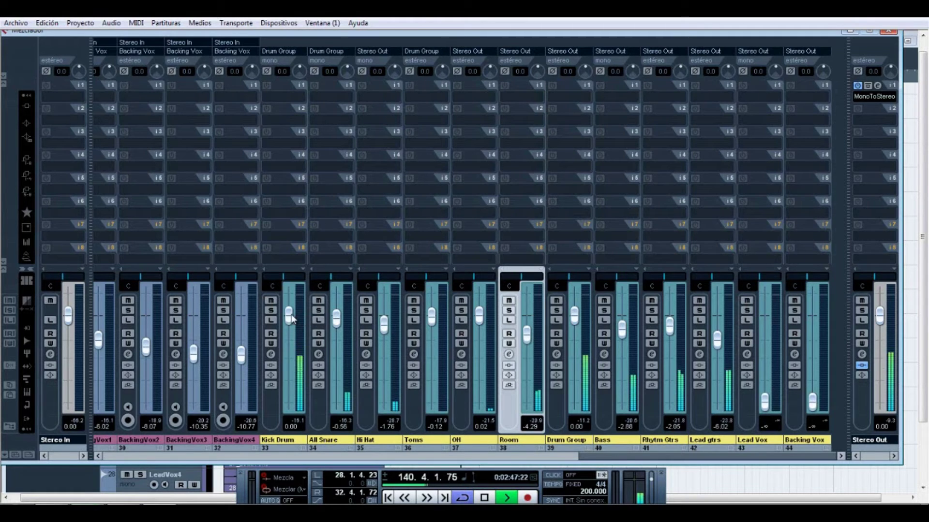
left_click_drag(291, 316, 289, 314)
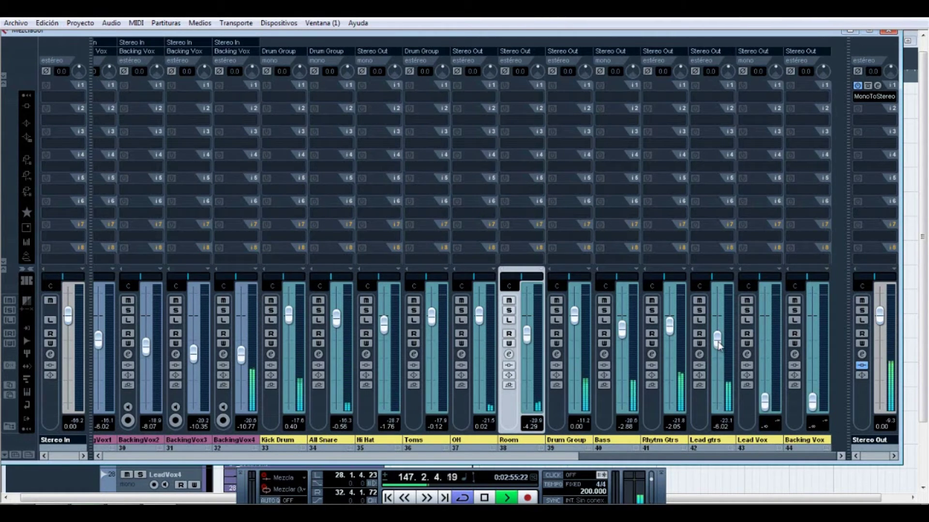
Raise the Lead gtrs fader to -5.77 and compare the mix with MonoToStereo off and on.
left_click_drag(717, 345, 718, 343)
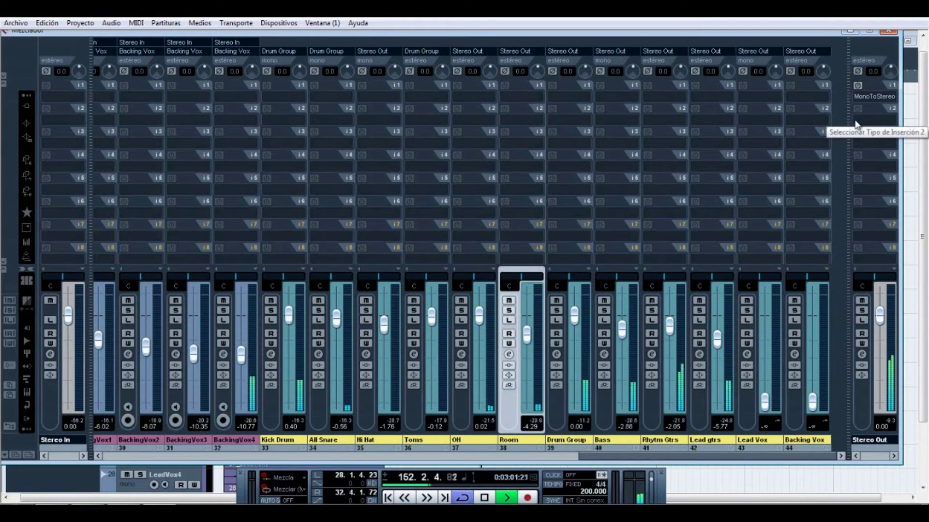
left_click(858, 85)
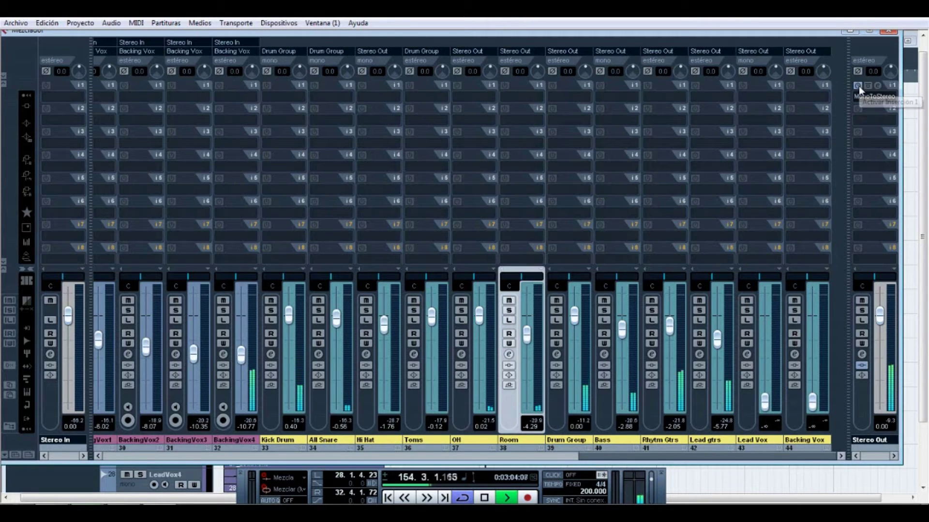
Replay the passage from about 3:00, lower the Toms fader to -1.26 and return to the project window.
left_click(887, 32)
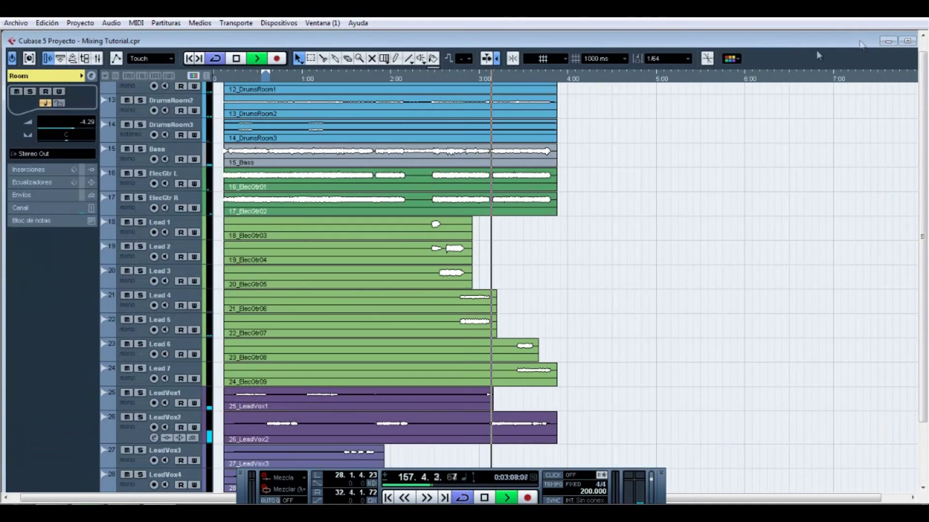
left_click(486, 75)
left_click(480, 75)
key("F3")
left_click_drag(429, 326, 431, 325)
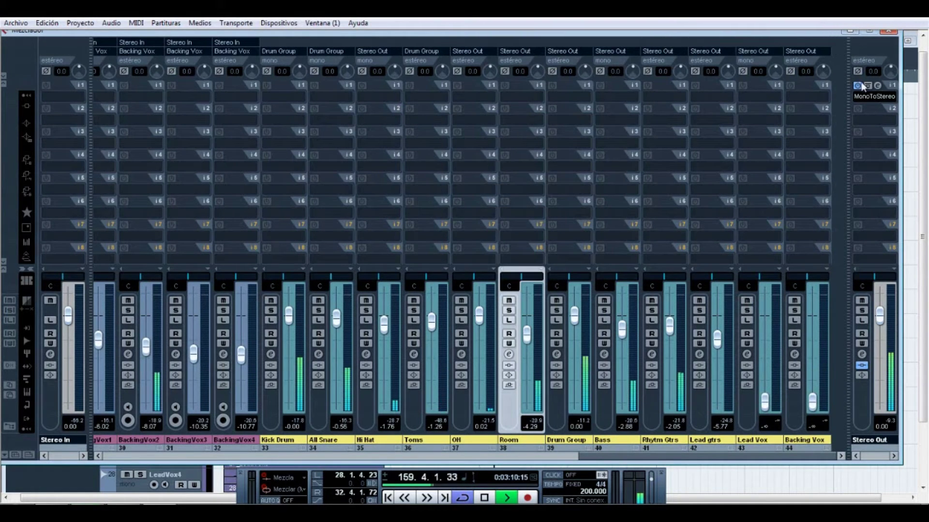
left_click(888, 31)
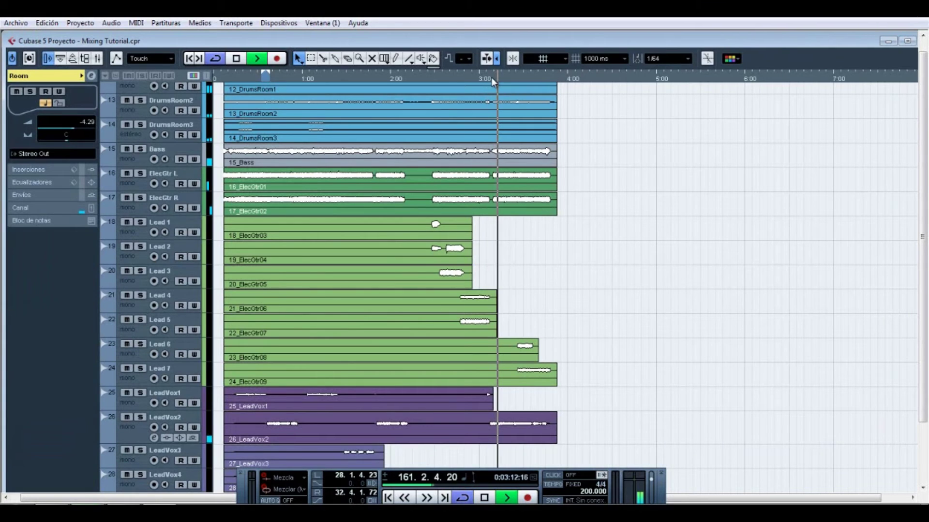
Replay the passage from about 3:00, lowering the Room fader to -4.63 and the All Snare fader to -1.45.
key("F3")
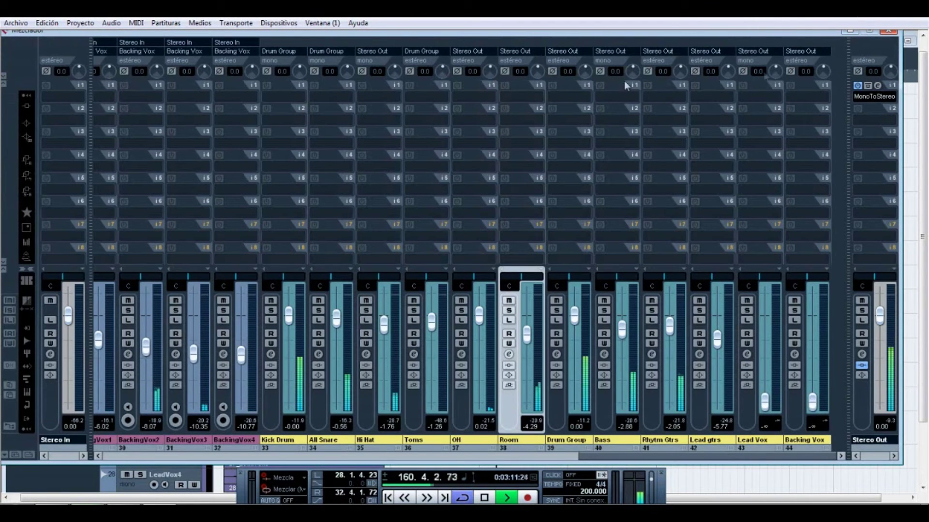
left_click(890, 31)
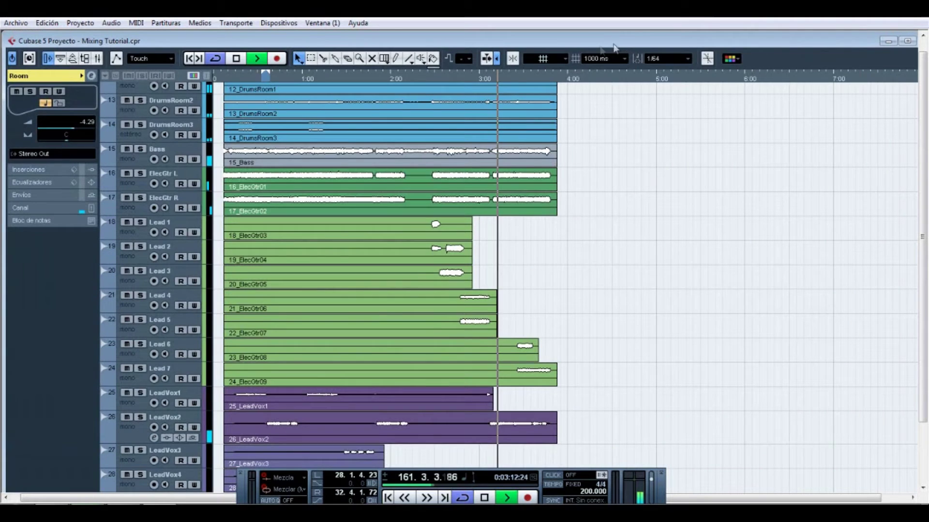
left_click(478, 76)
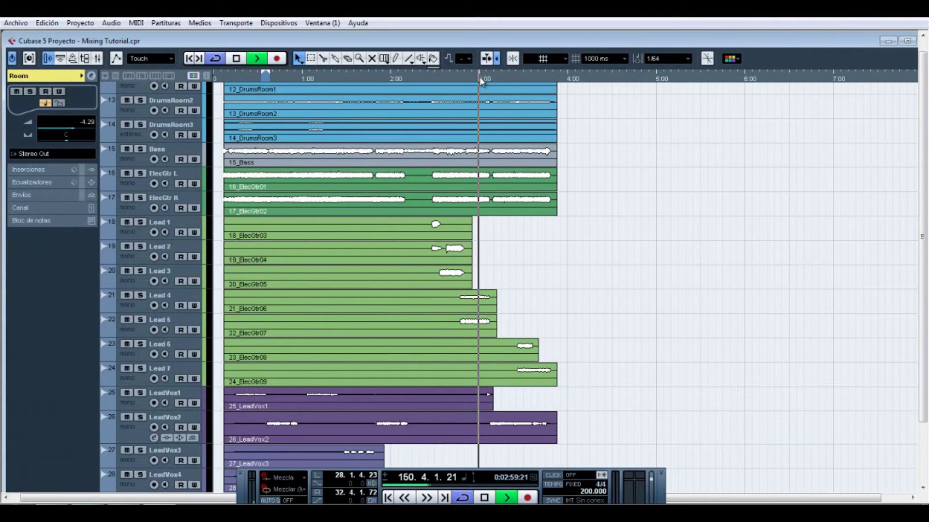
key("F3")
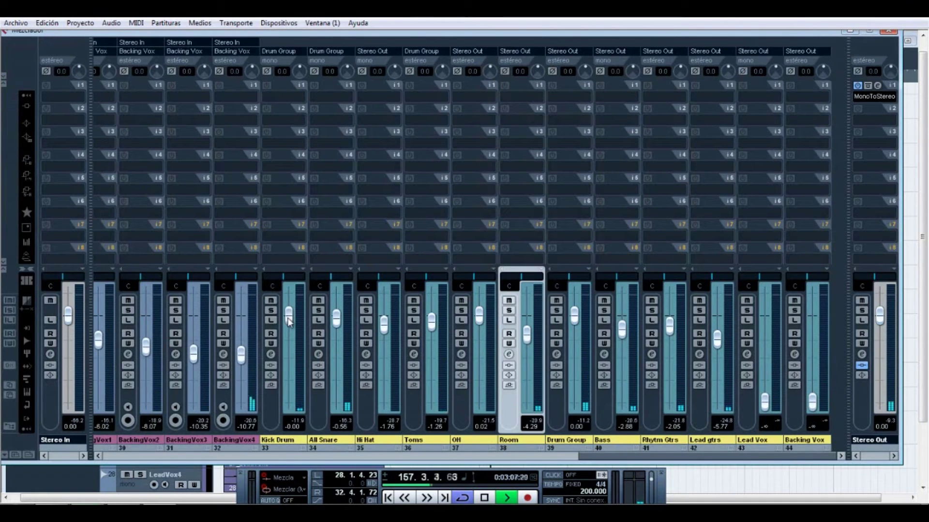
left_click_drag(333, 329, 338, 326)
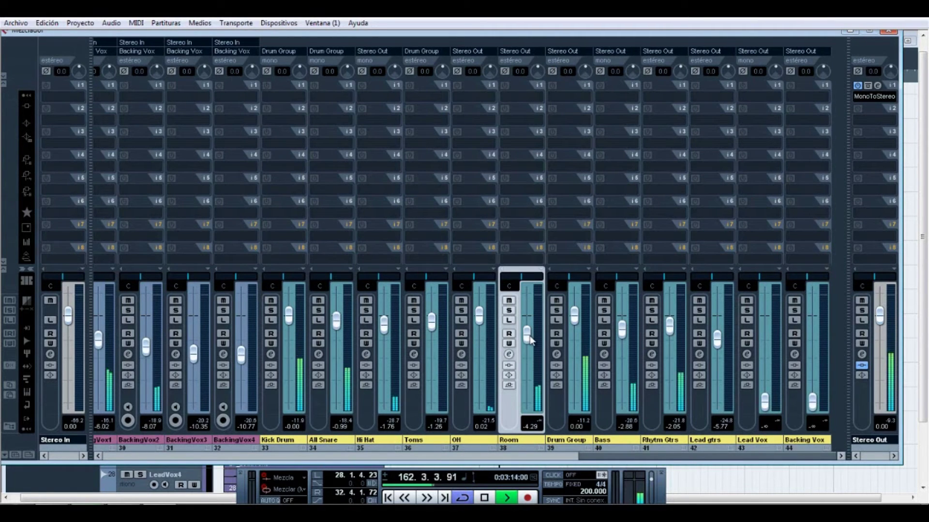
left_click_drag(529, 340, 528, 340)
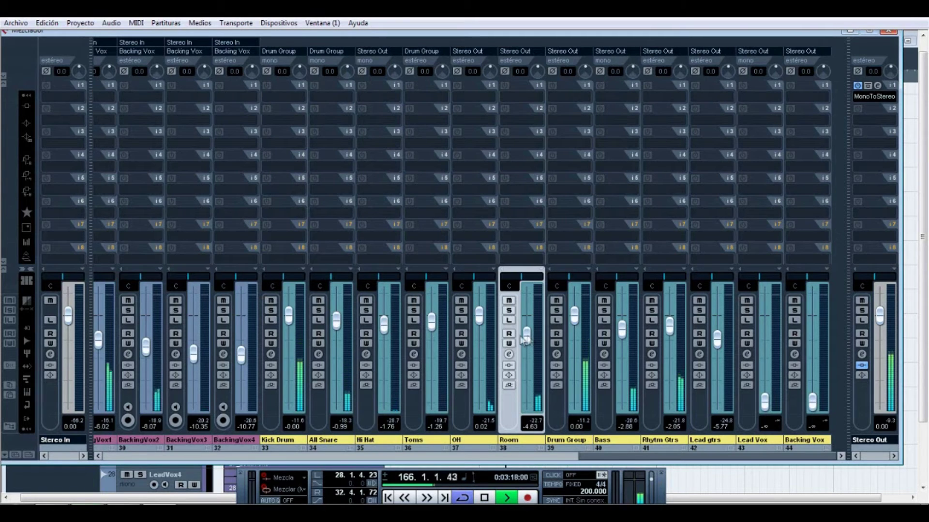
left_click_drag(338, 329, 338, 330)
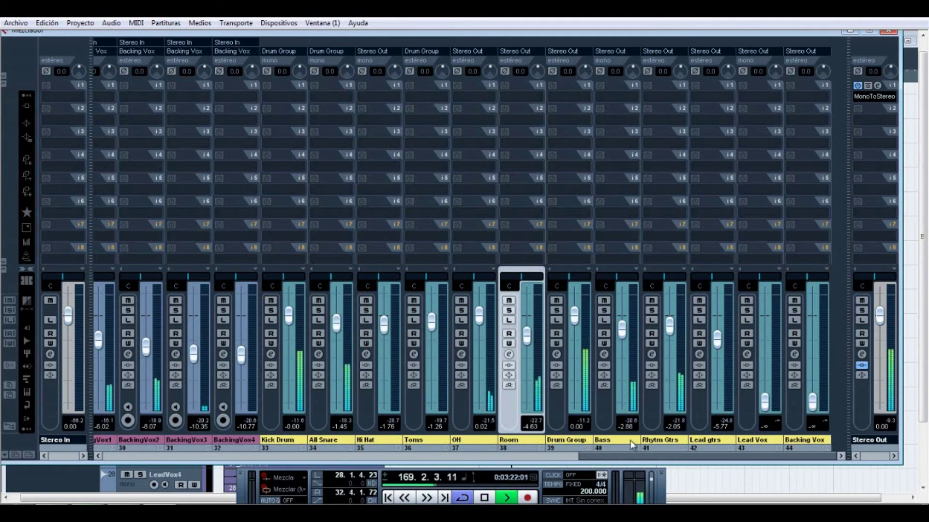
key("space")
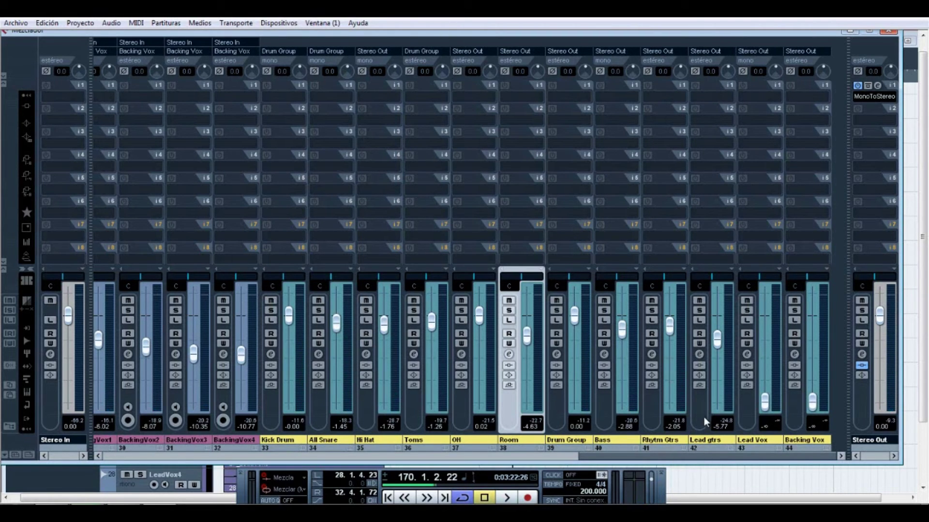
Start playback near the first lead vocal, from about 0:12, and bring the mixer back up.
left_click(888, 33)
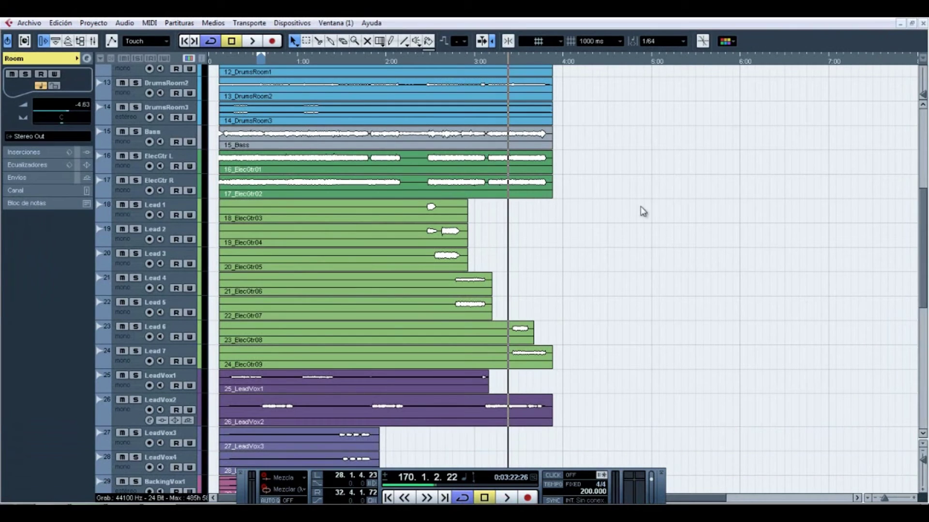
scroll(310, 136, "down", 3)
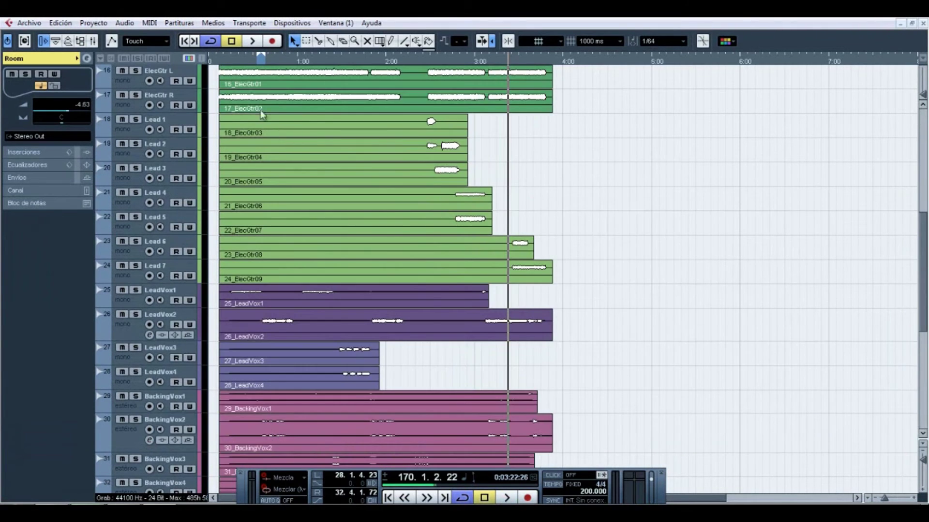
left_click(231, 61)
left_click(228, 62)
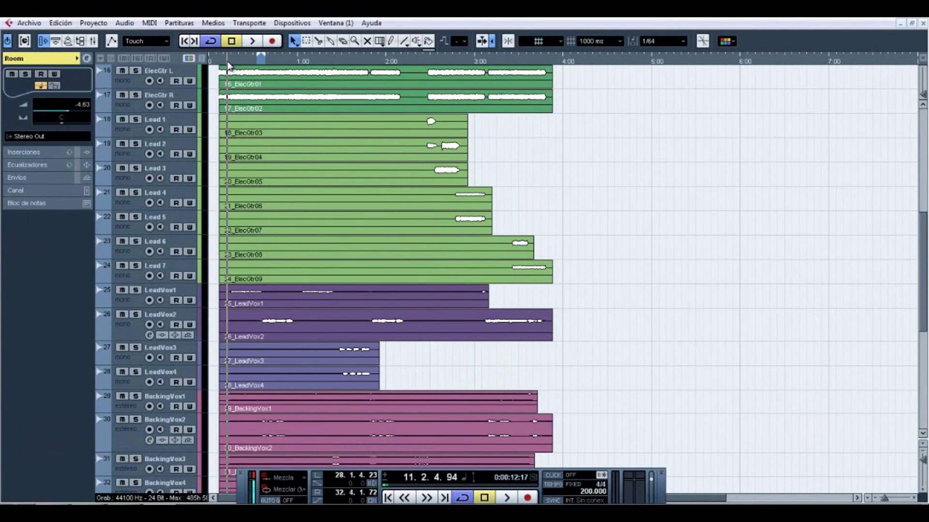
key("space")
key("F3")
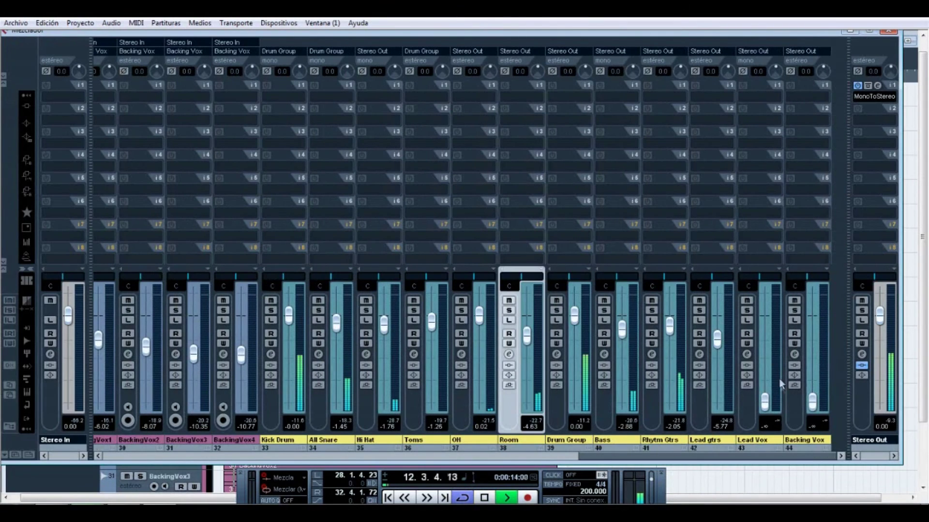
Raise the Lead Vox fader to -3.94 and the Backing Vox fader to -4.81, and turn off cycle playback.
left_click_drag(764, 402, 765, 333)
left_click(892, 421)
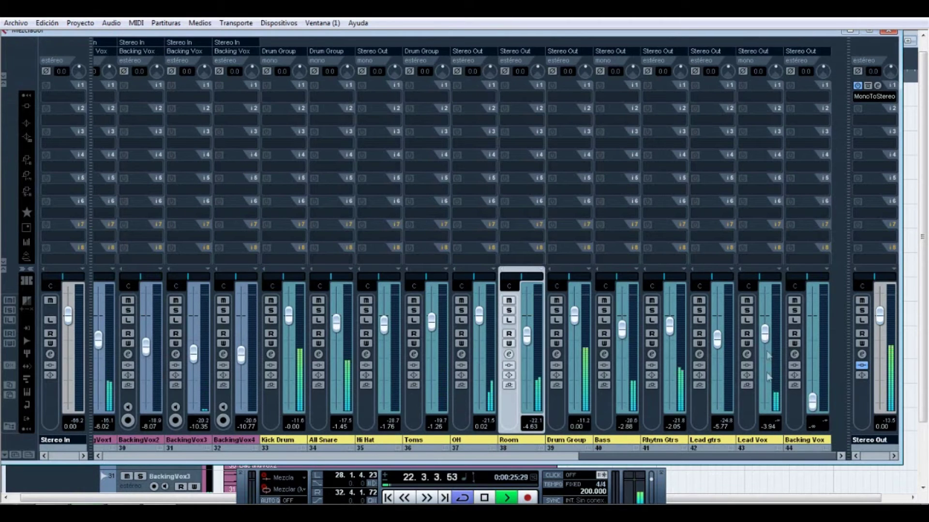
left_click_drag(812, 402, 812, 353)
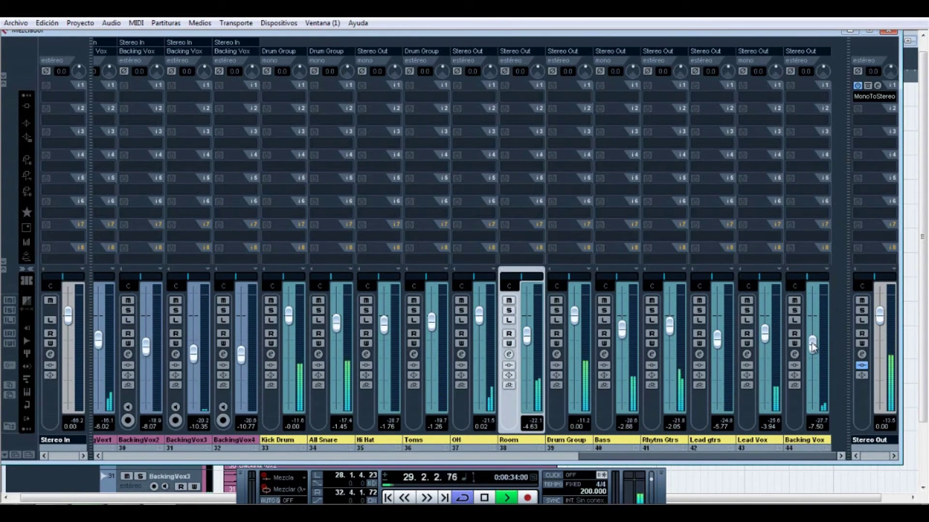
mouse_move(812, 347)
left_mouse_down()
mouse_move(811, 327)
mouse_move(811, 340)
left_mouse_up()
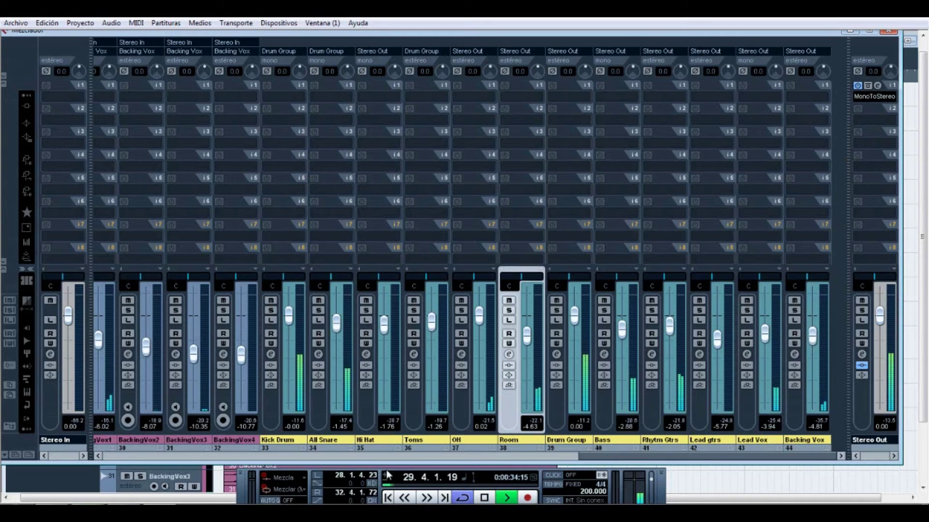
left_click(463, 498)
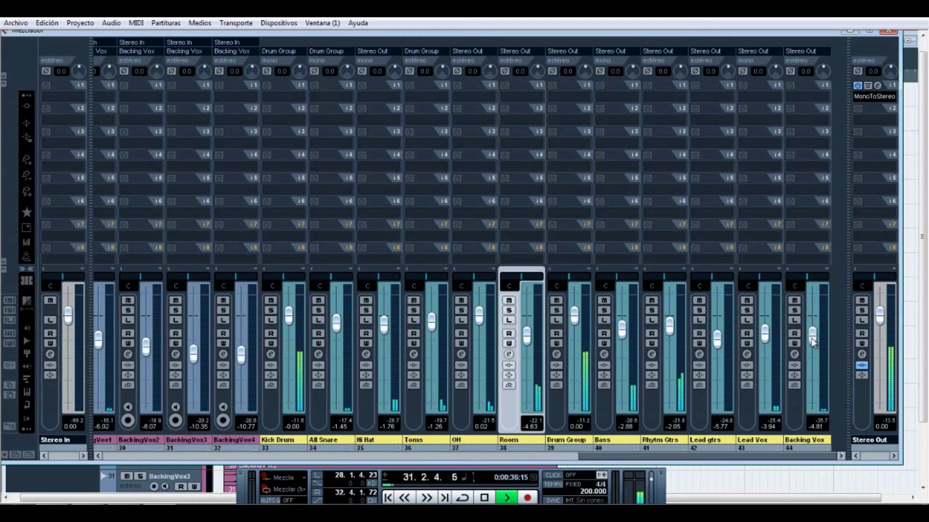
Check Backing Vox in solo, lower the Lead Vox fader to -4.59 and raise the Backing Vox fader to -2.02.
left_click_drag(812, 342, 812, 344)
left_click(795, 311)
left_click(796, 311)
left_click_drag(813, 338, 812, 332)
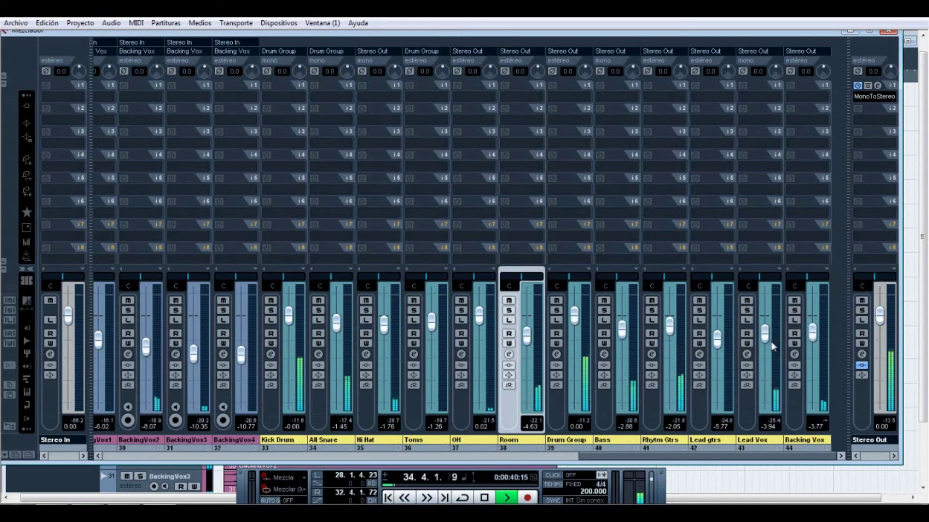
left_click_drag(765, 336, 811, 327)
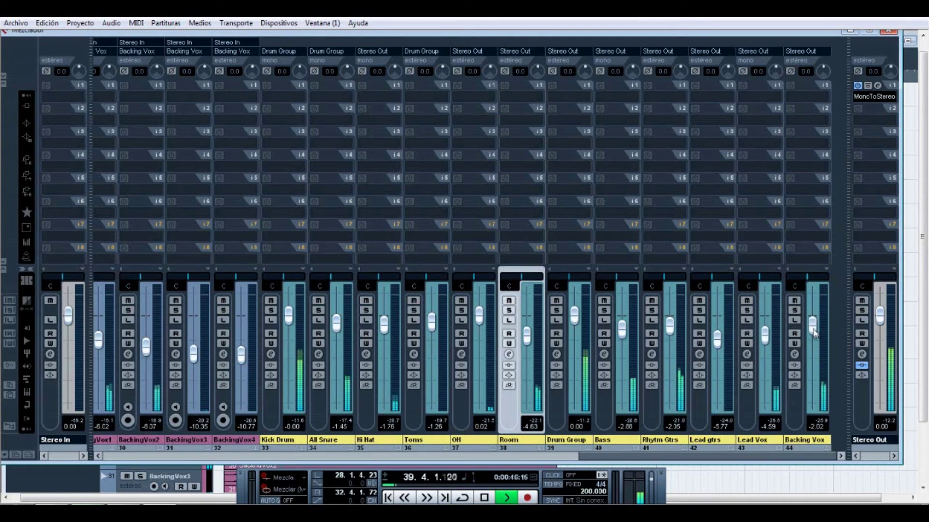
Compare Lead Vox and Backing Vox soloed together, clear both solos and raise the Backing Vox fader to -1.77.
left_click(794, 310)
left_click(747, 310)
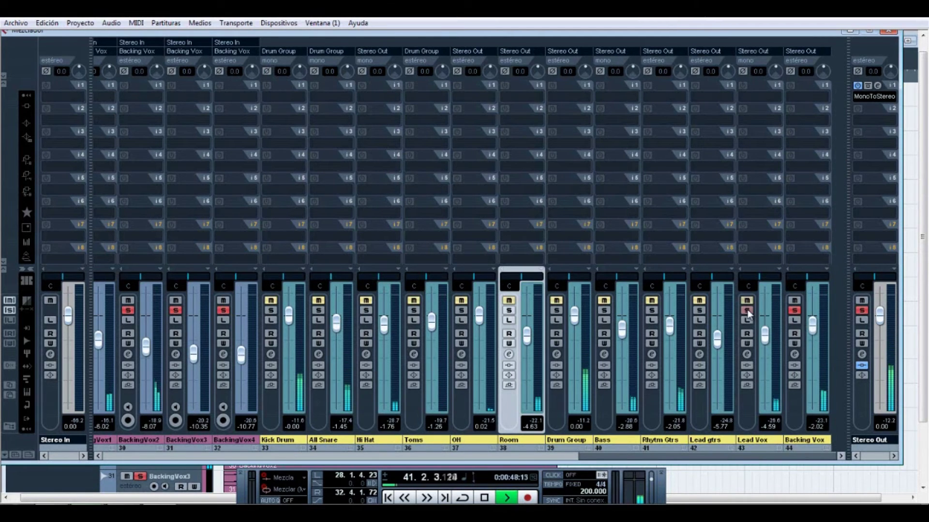
left_click(794, 311)
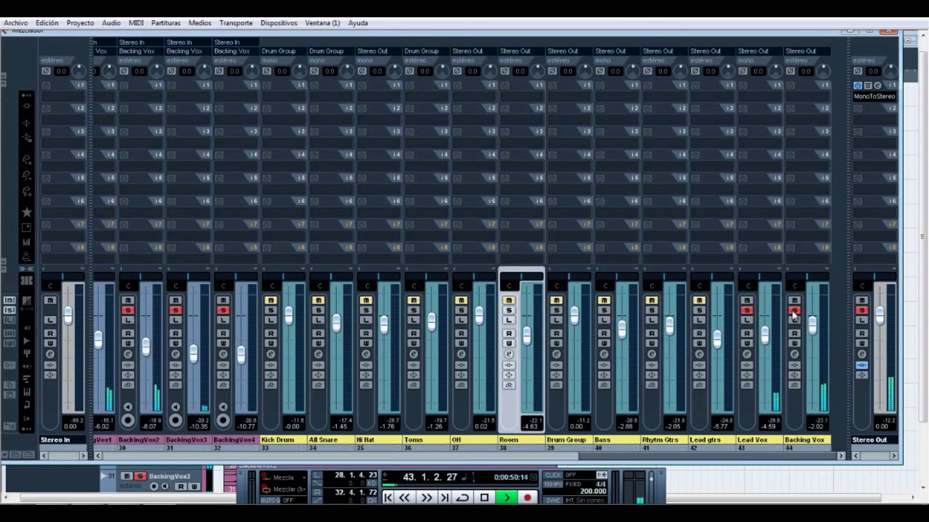
left_click(747, 310)
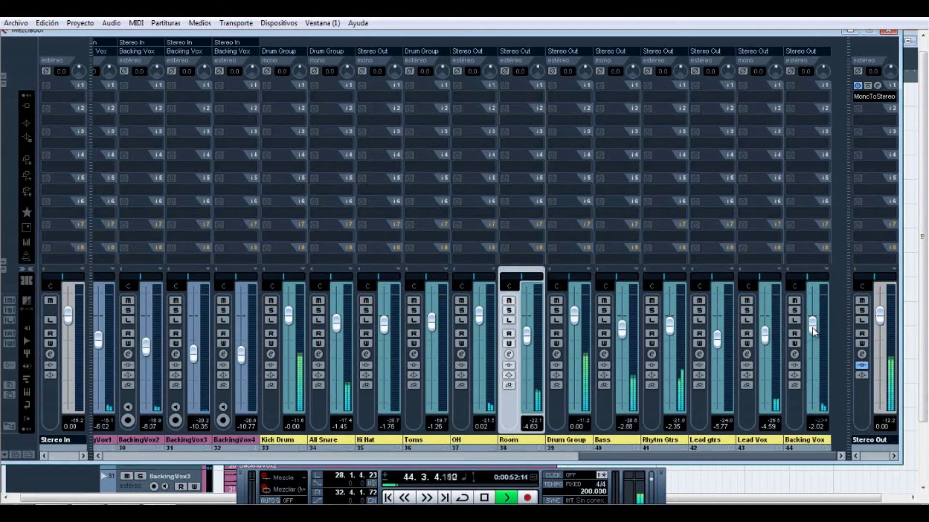
scroll(811, 327, "up", 1)
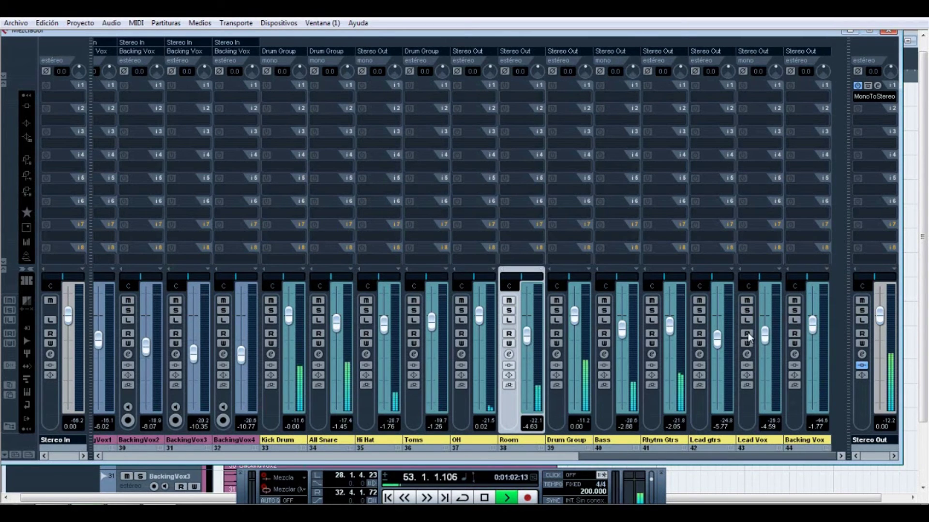
Check the vocal tracks in the project window, raise the Backing Vox fader to -0.63 and mute Rhytm Gtrs.
key("F3")
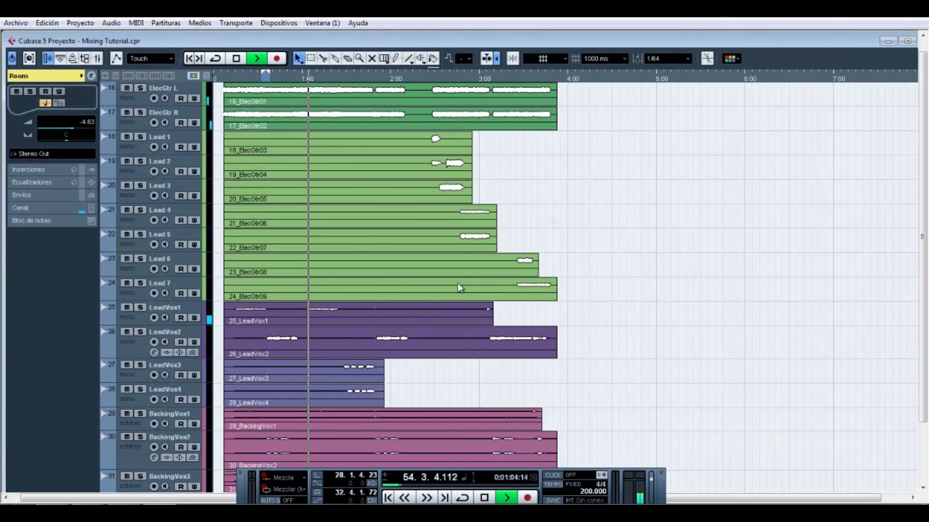
scroll(392, 361, "down", 5)
scroll(391, 360, "up", 2)
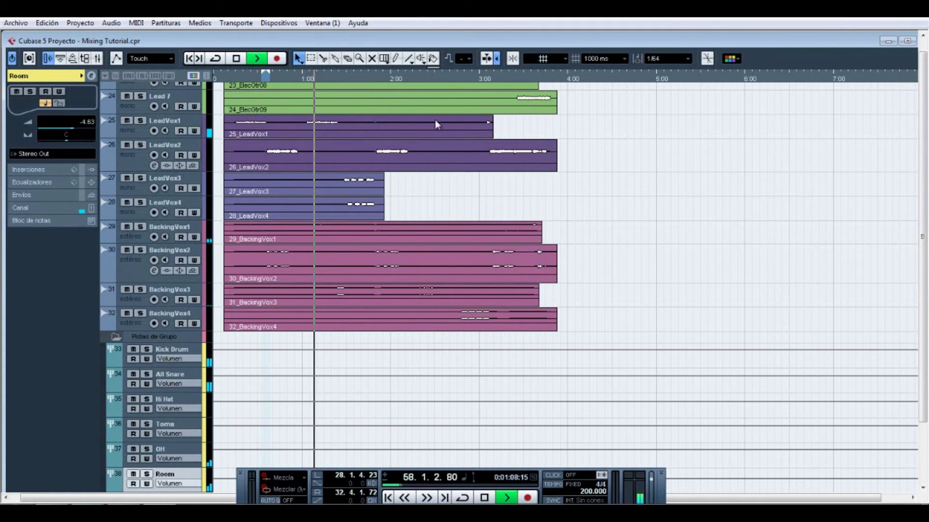
key("F3")
left_click_drag(812, 324, 812, 319)
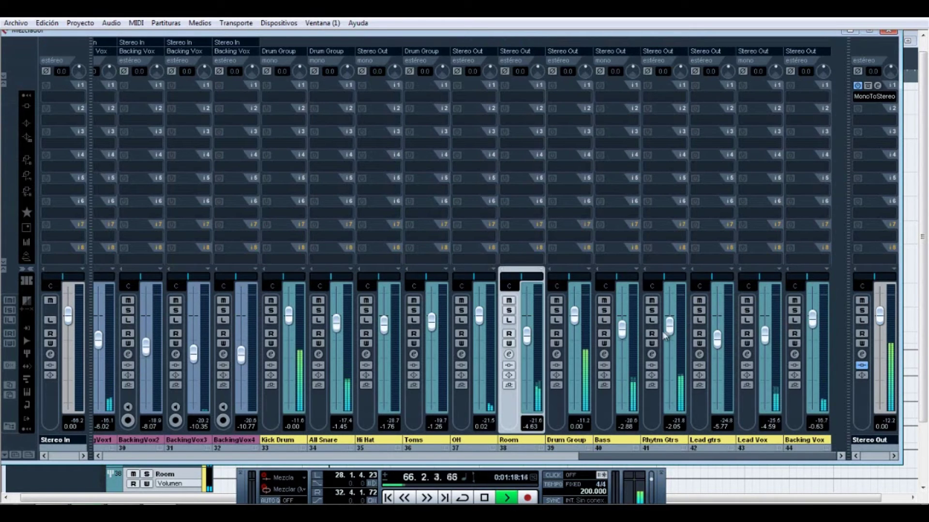
left_click(652, 301)
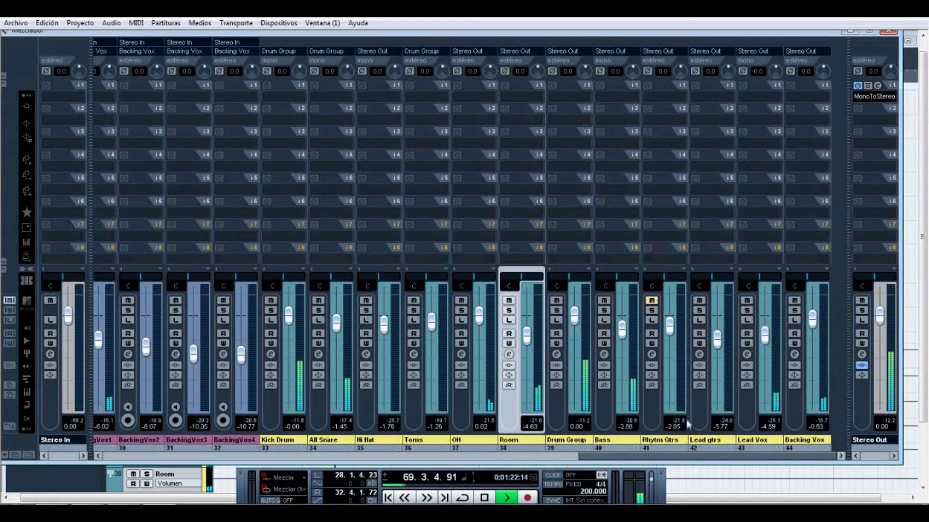
Play the section from about 1:50, lower the Backing Vox fader to -1.77 and switch off MonoToStereo on the Stereo Out.
left_click(889, 30)
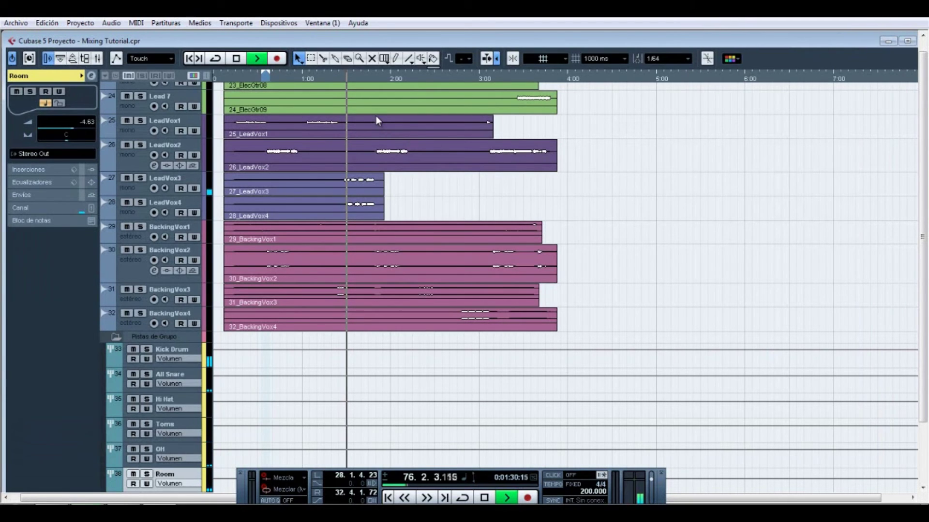
left_click(373, 80)
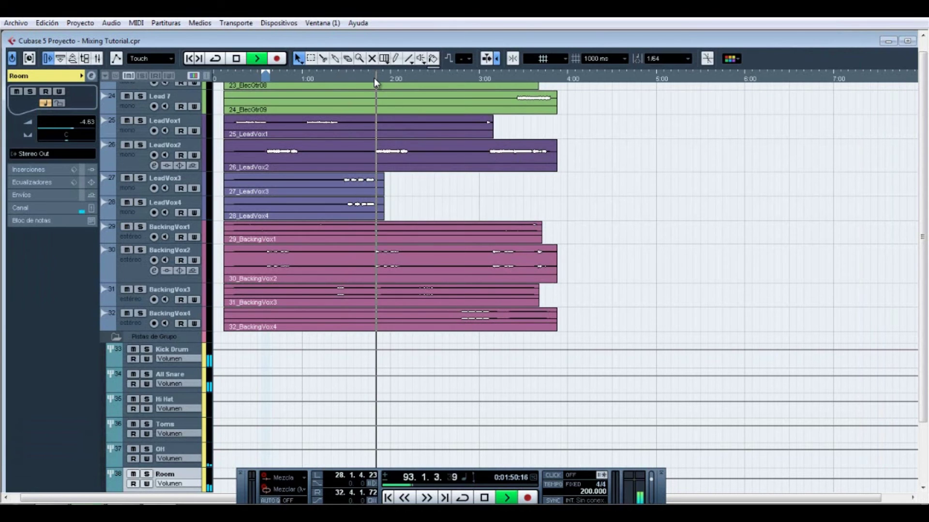
key("F3")
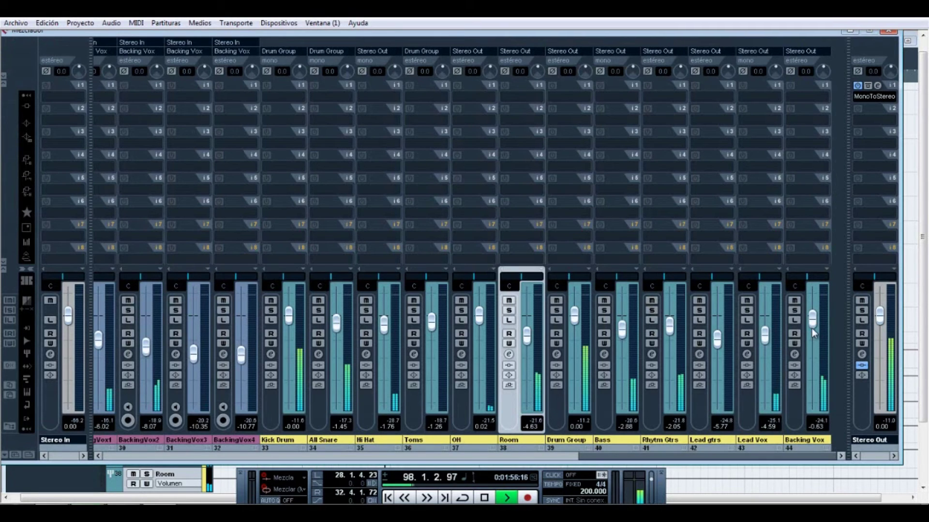
left_click_drag(813, 320, 813, 323)
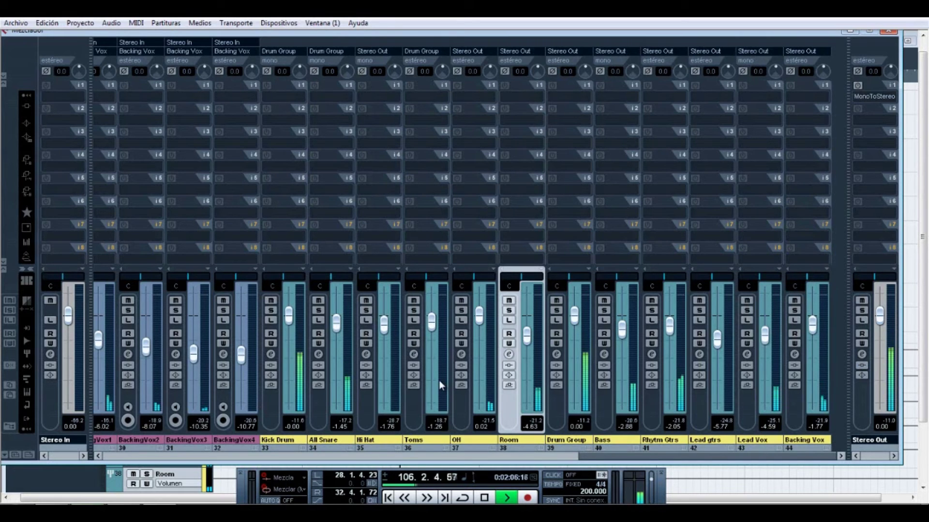
key("space")
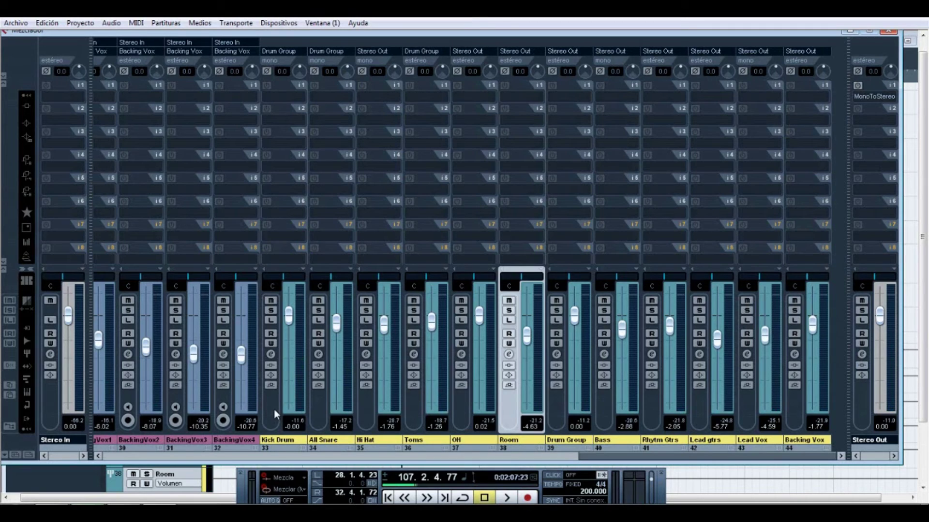
Select all the group channels together, from Kick Drum through Backing Vox.
left_click(274, 409)
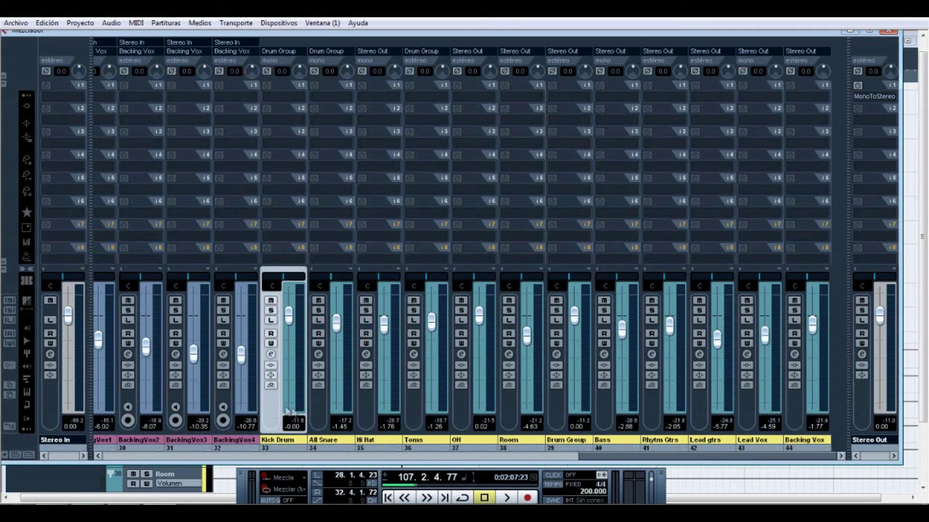
left_click(318, 408, "ctrl")
left_click(365, 414, "ctrl")
left_click(416, 414, "ctrl")
left_click(470, 413, "ctrl")
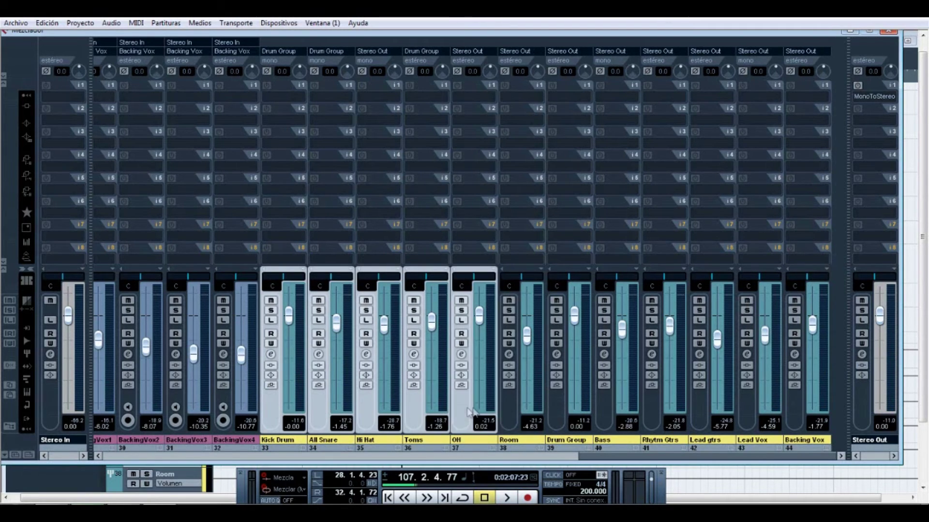
left_click(516, 414, "ctrl")
left_click(562, 414, "ctrl")
left_click(608, 414, "ctrl")
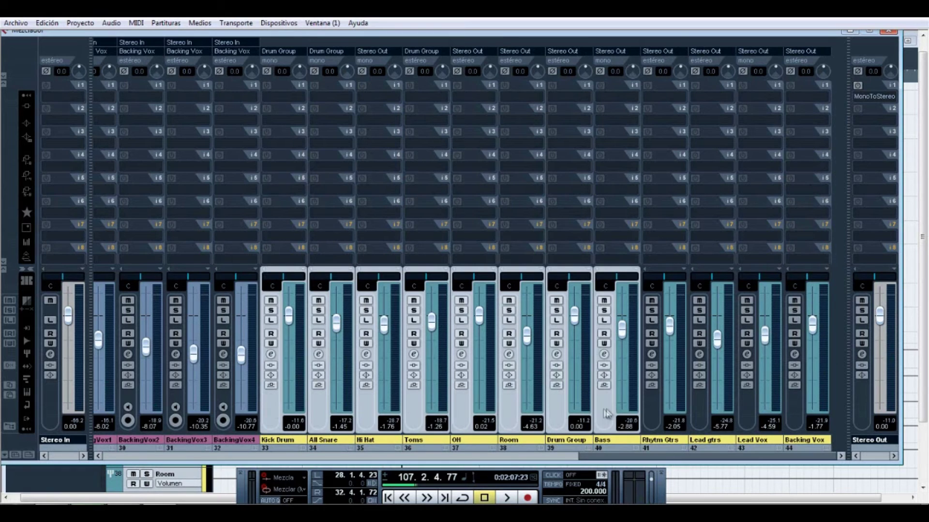
left_click(657, 405, "ctrl")
left_click(695, 412, "ctrl")
left_click(745, 412, "ctrl")
left_click(794, 407, "ctrl")
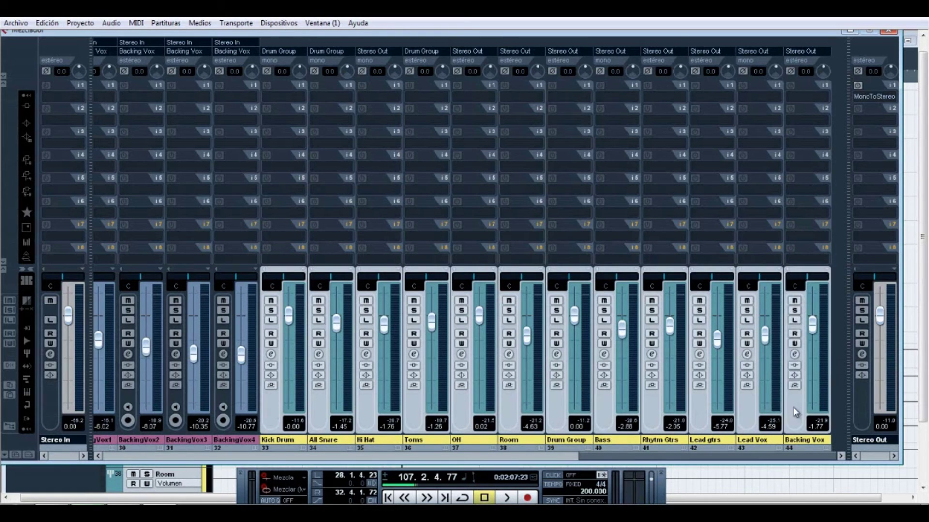
Link all the selected group channels from Kick Drum through Backing Vox and reselect the whole range.
right_click(369, 405)
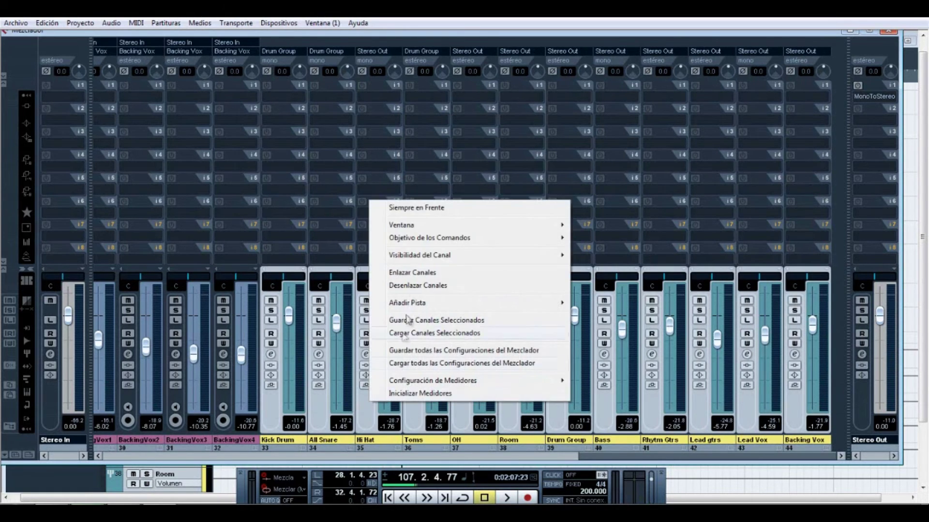
left_click(414, 274)
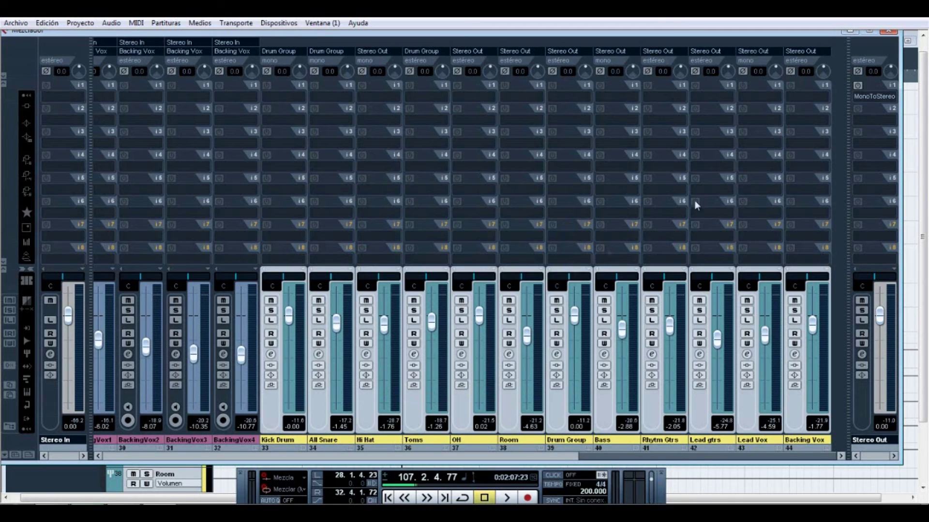
left_click(288, 409)
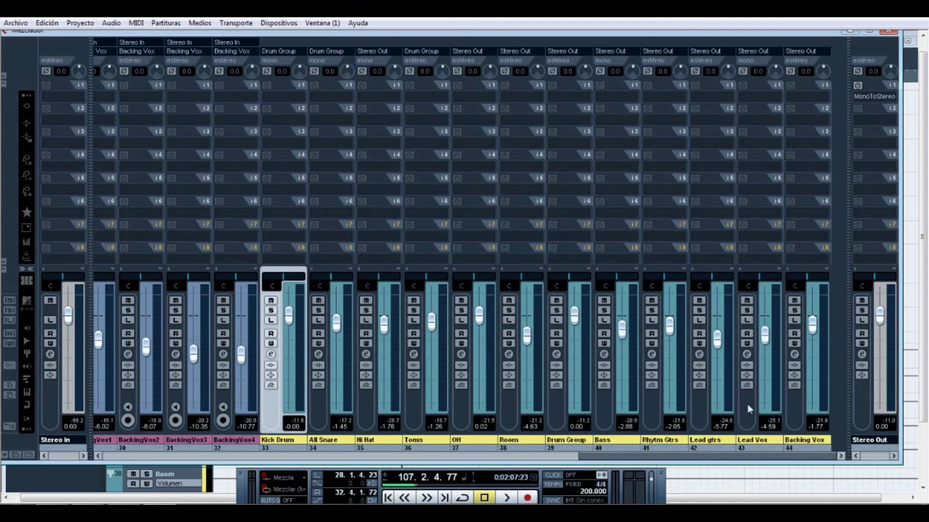
left_click(795, 414, "shift")
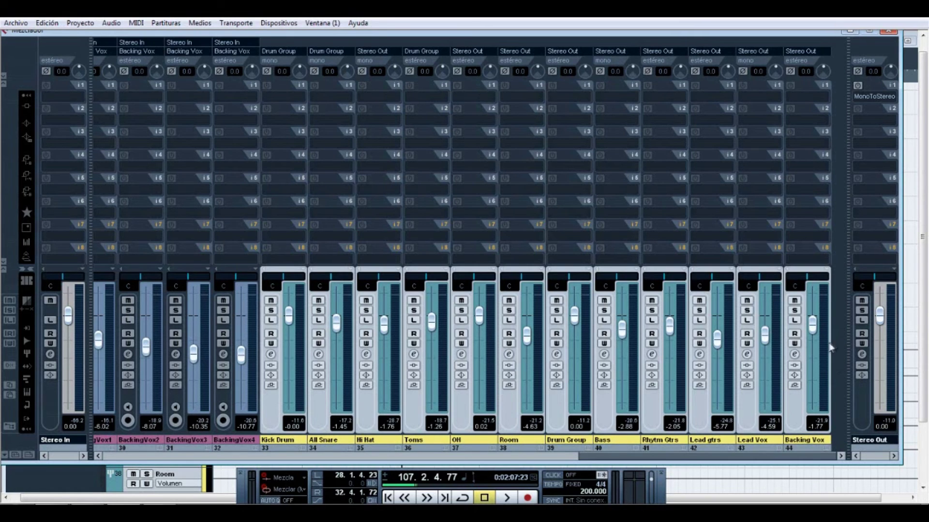
Rewind to about 1:37 and play the passage briefly.
left_click(402, 500)
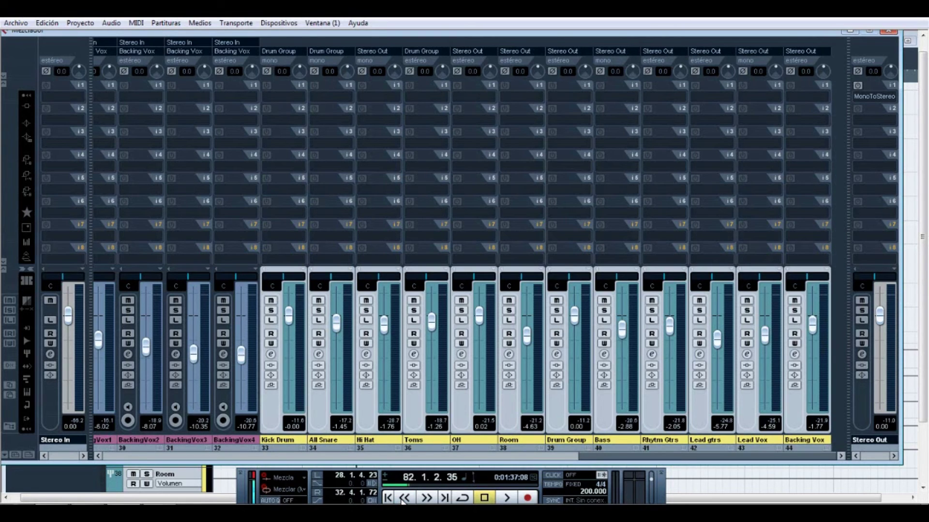
key("space")
key("space")
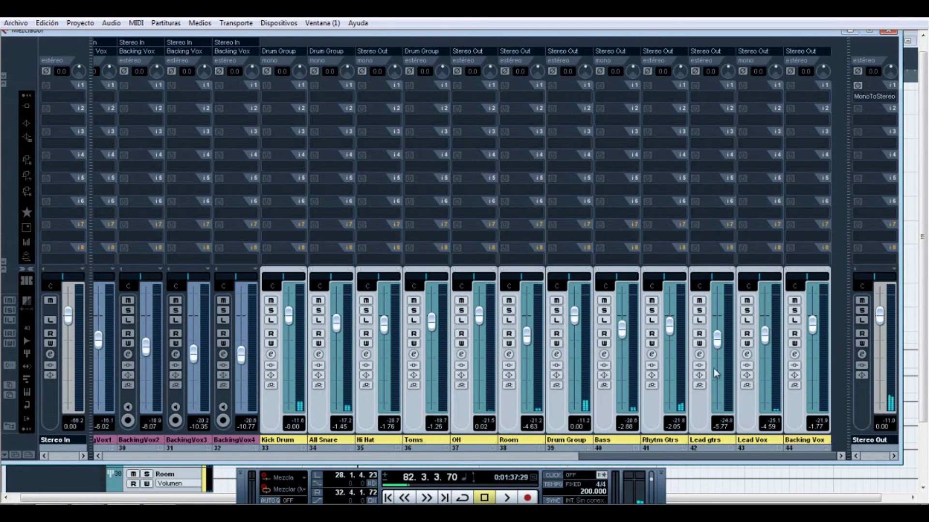
Unlink the group channels, exclude Drum Group from the selection and link the remaining groups.
left_click(560, 407)
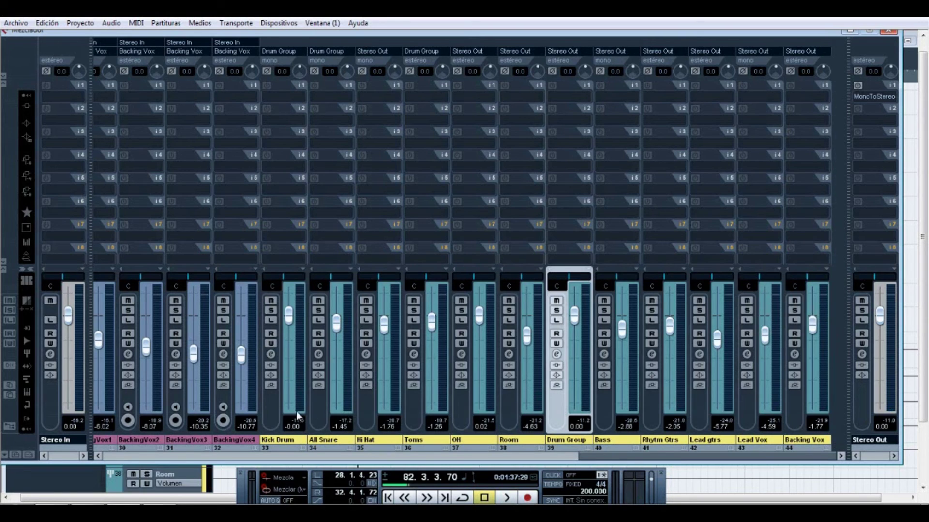
left_click(269, 403, "shift")
right_click(560, 412)
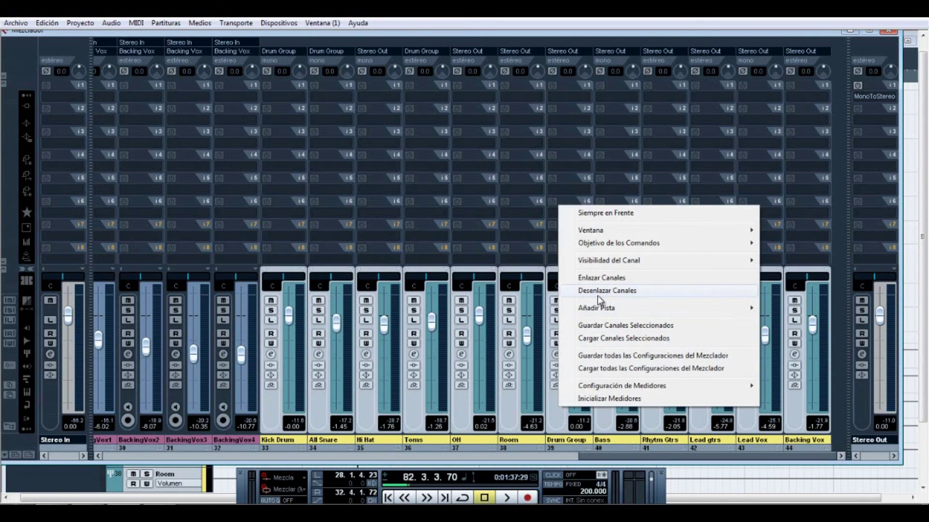
left_click(557, 294)
left_click(556, 406, "ctrl")
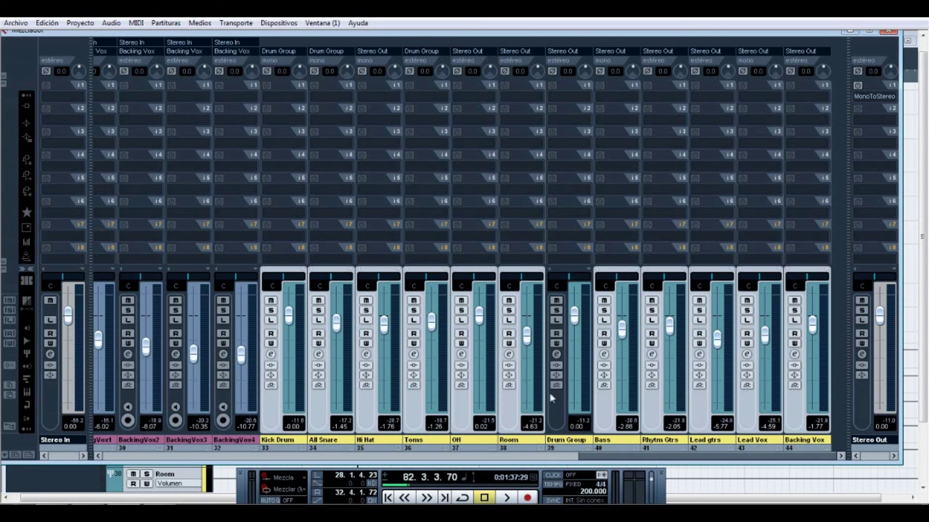
right_click(276, 404)
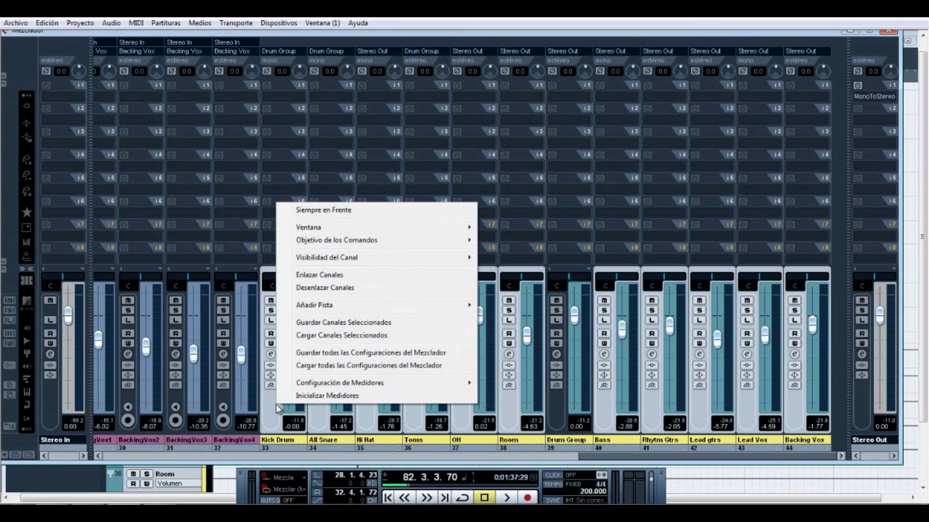
left_click(305, 271)
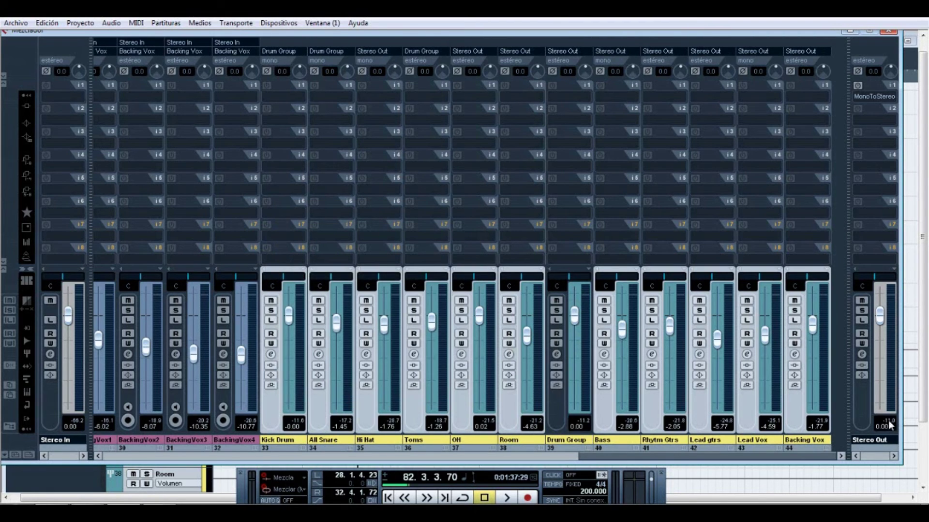
Play the song and raise the linked group faders together, bringing Kick Drum to 1.84.
key("space")
left_click_drag(286, 321, 289, 320)
scroll(290, 323, "up", 3)
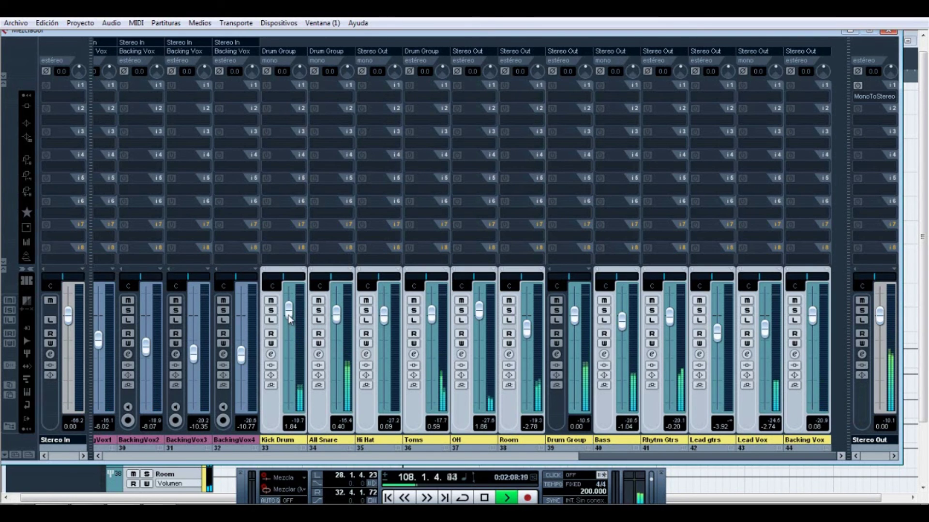
Move playback to about 2:28 in the project window and switch on MonoToStereo on the Stereo Out.
left_click(889, 32)
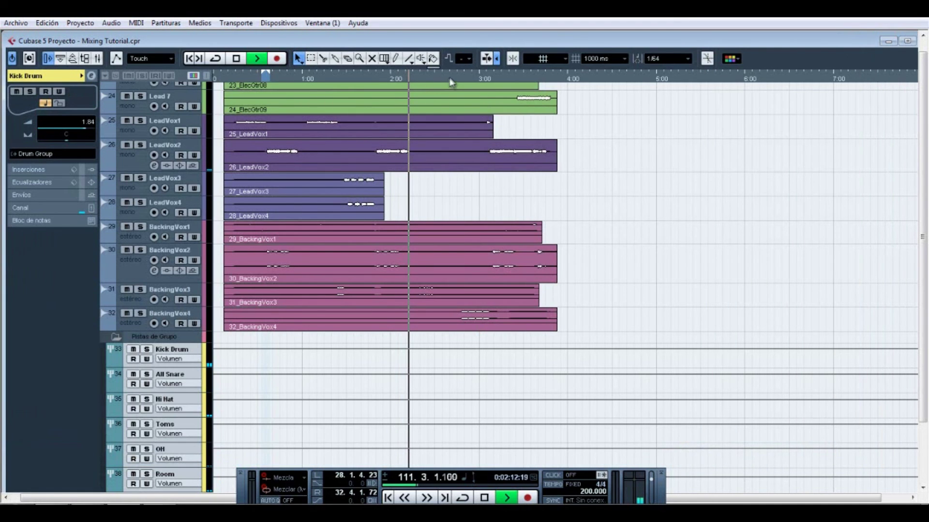
scroll(474, 130, "up", 5)
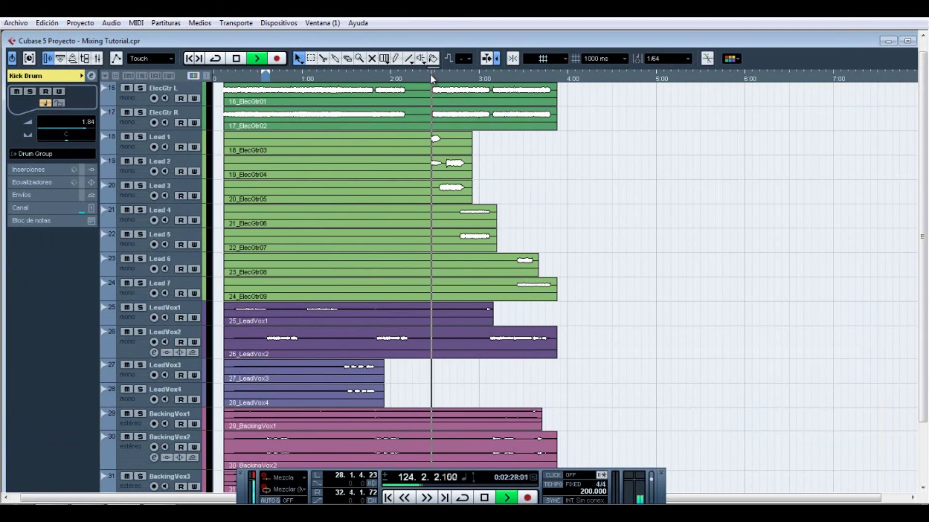
key("F3")
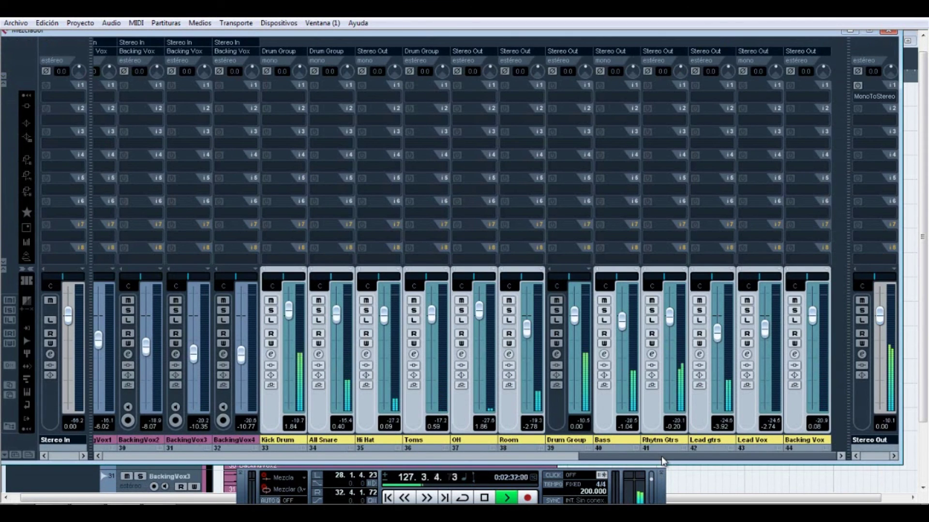
left_click(857, 85)
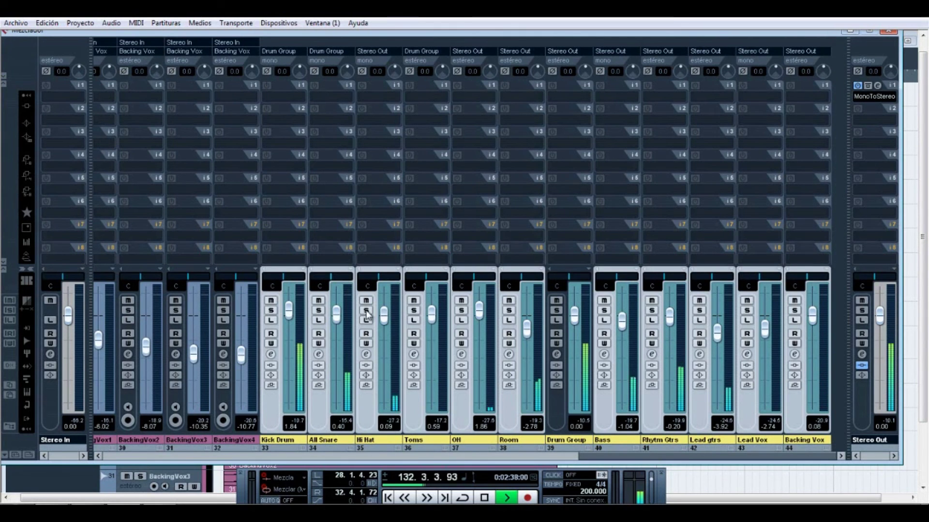
Unlink the group channels, check Hi Hat by toggling its solo and lower its fader to -0.57.
right_click(477, 395)
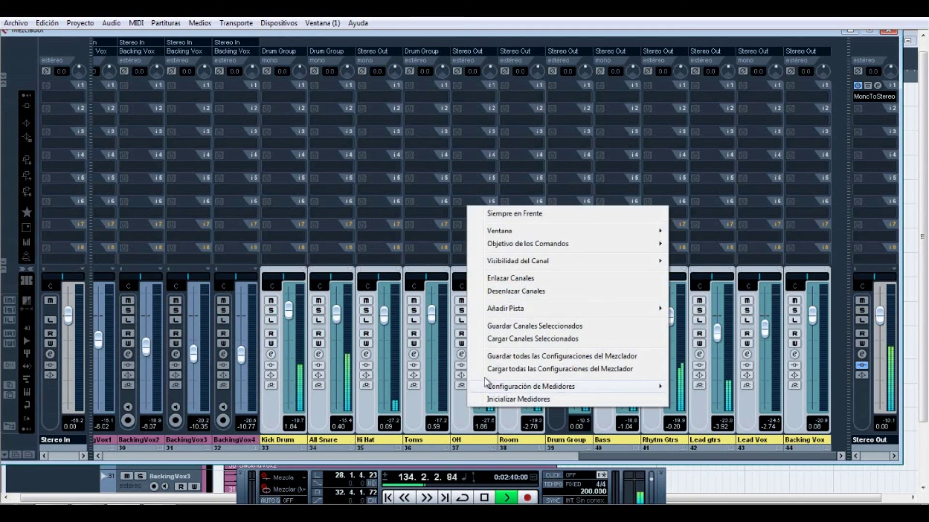
left_click(514, 291)
left_click(365, 312)
left_click(366, 313)
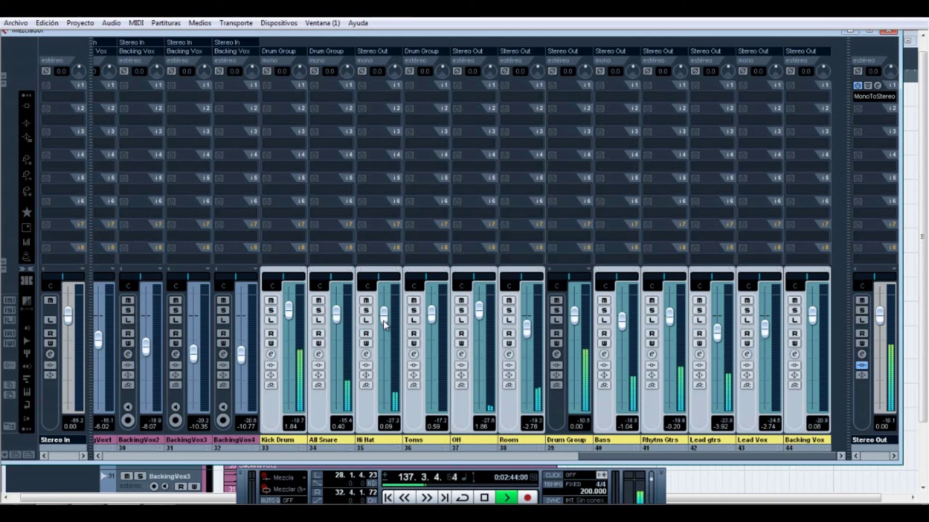
left_click(368, 311)
left_click(366, 311)
left_click_drag(383, 315, 387, 325)
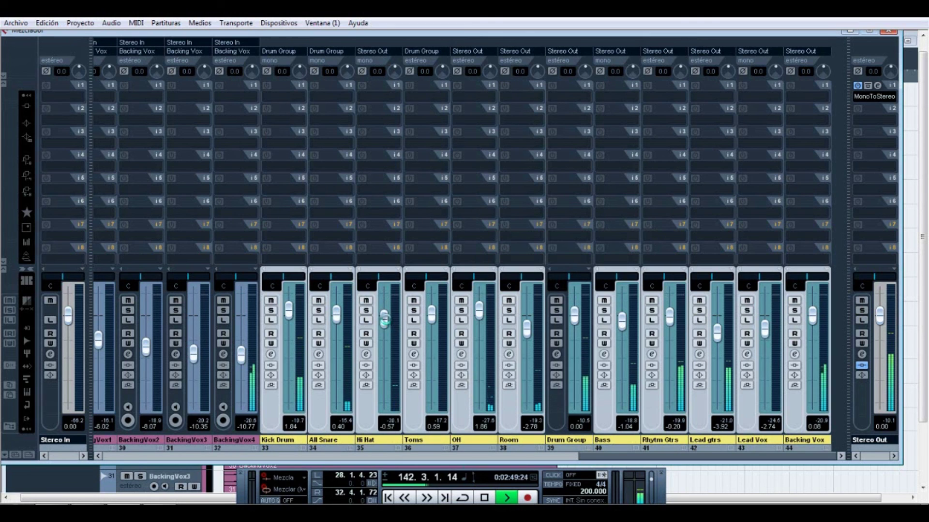
Replay from about 2:33 with a brief Hi Hat solo, lower its fader to -1.89 and switch off MonoToStereo.
left_click(888, 30)
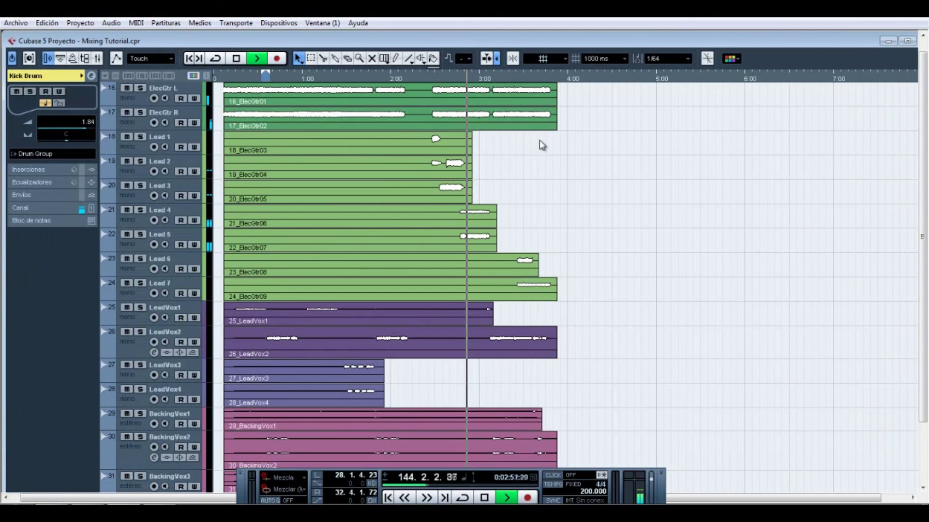
left_click(443, 77)
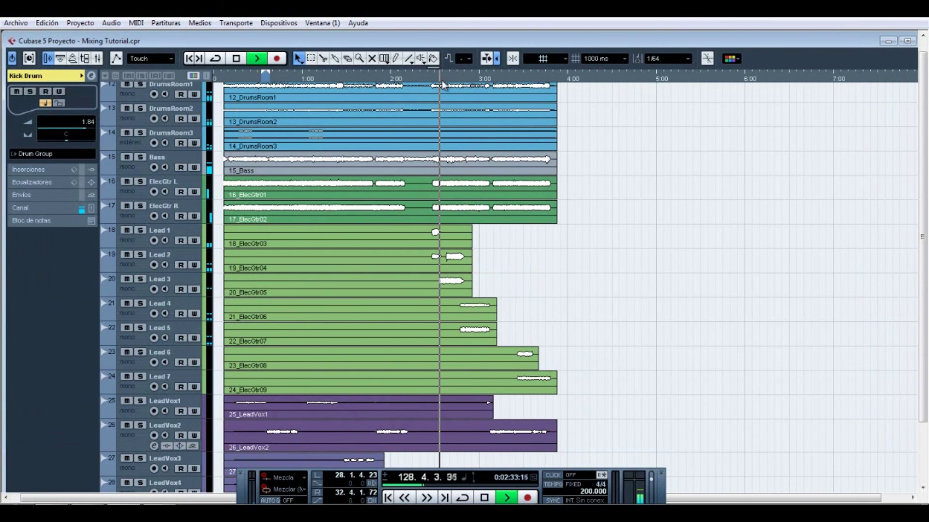
key("F3")
left_click(367, 311)
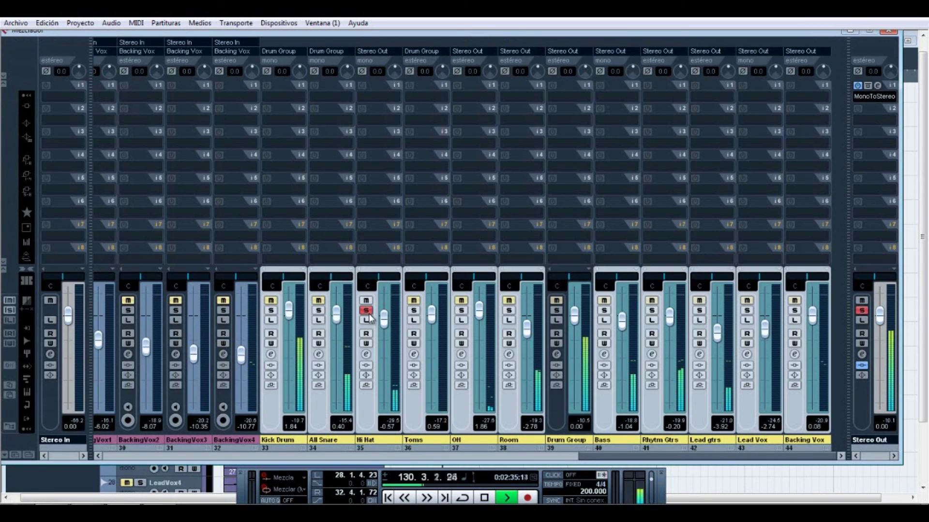
left_click(368, 312)
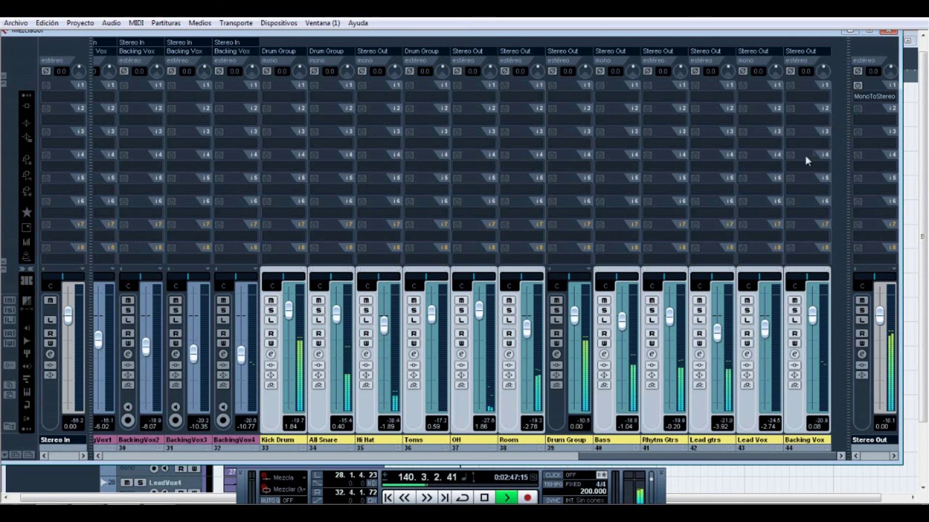
Compare the Room and OH groups by briefly soloing each one during playback.
left_click(510, 311)
left_click(510, 311)
left_click(463, 310)
left_click(462, 310)
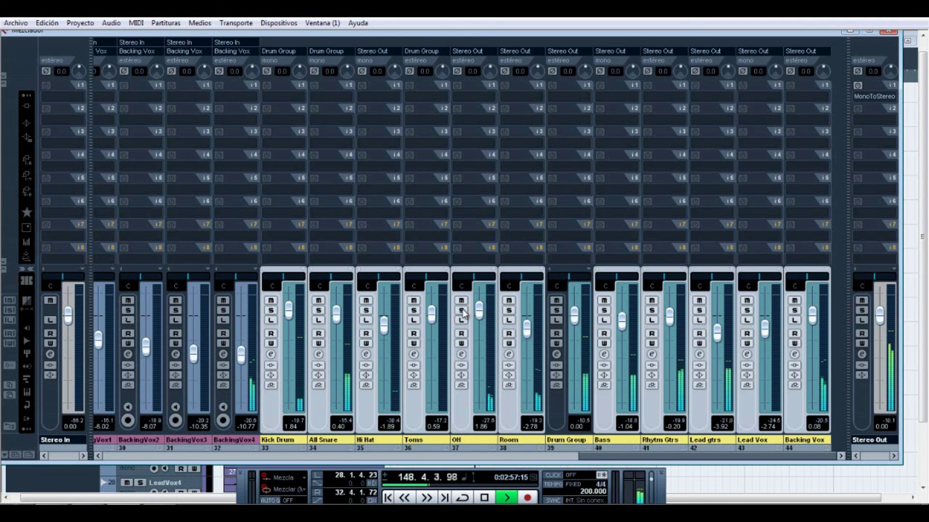
left_click(509, 310)
left_click(509, 310)
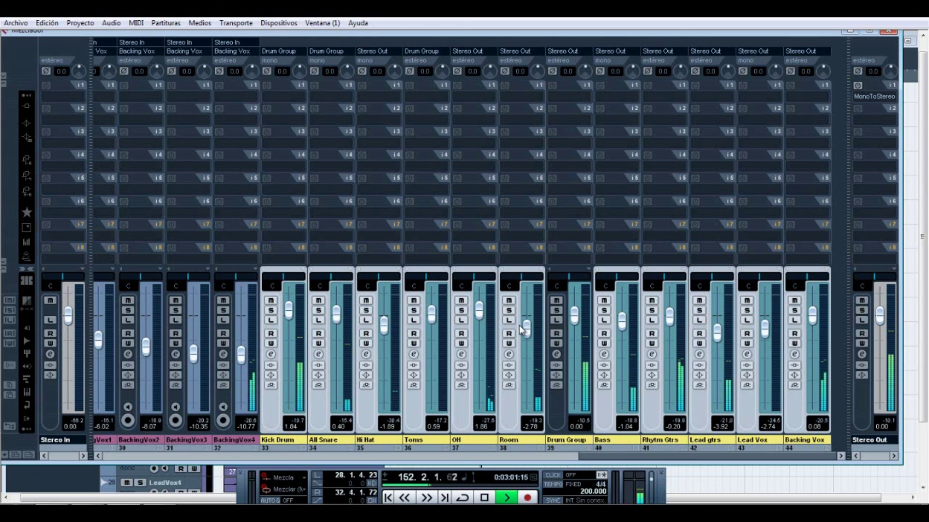
Select only the Drum Group channel and review the tracks in the maximized project window, returning to the mixer.
left_click(554, 413)
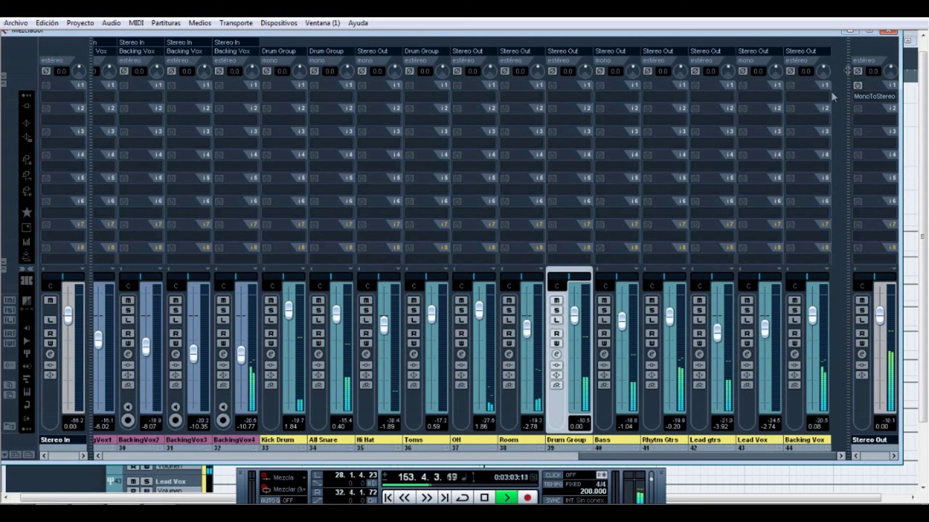
key("F3")
left_click(907, 40)
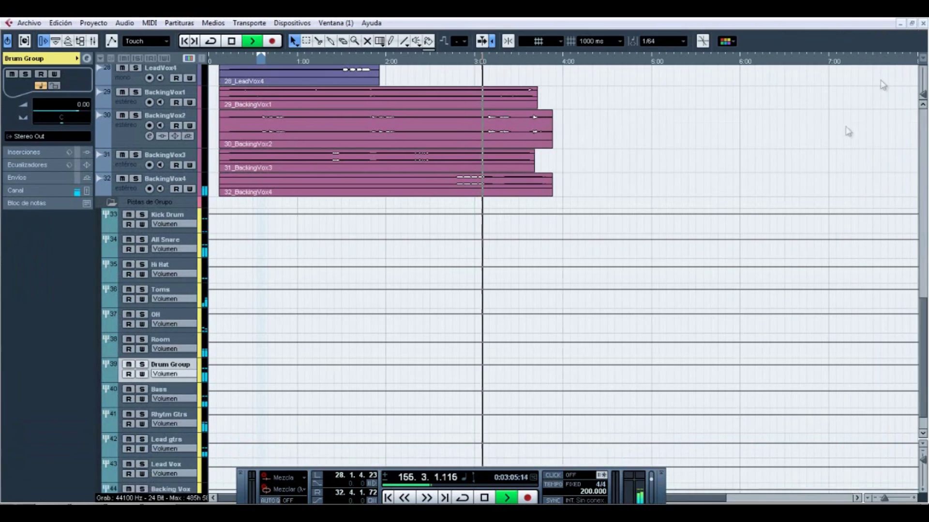
scroll(803, 205, "up", 10)
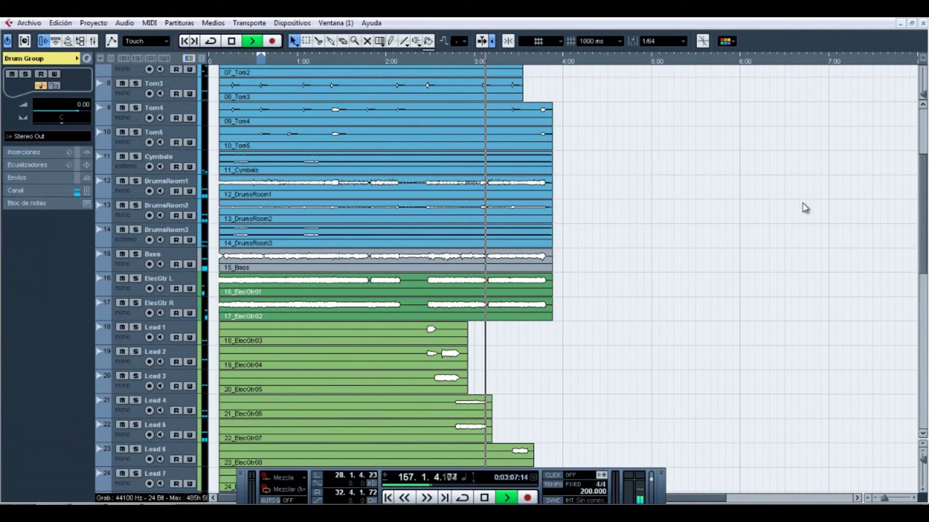
key("F3")
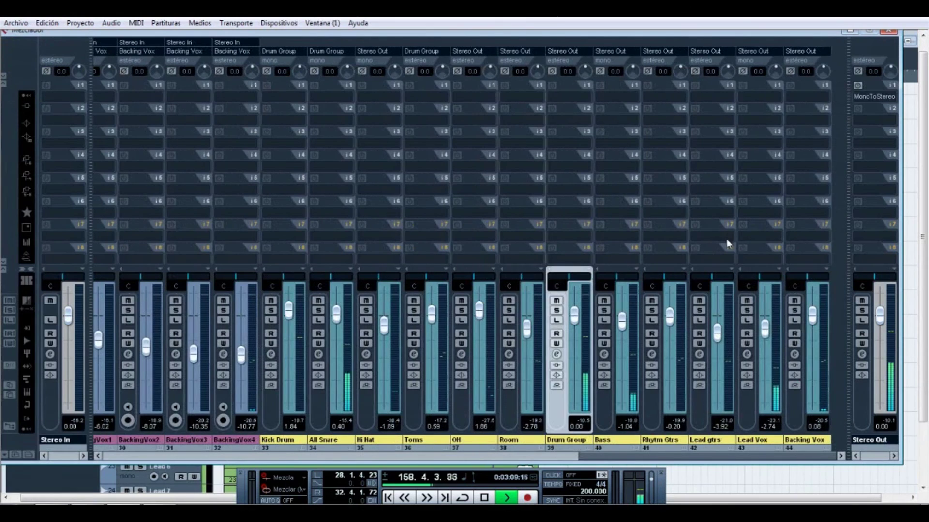
Switch on MonoToStereo on the Stereo Out, stop playback and close the mixer.
left_click(858, 86)
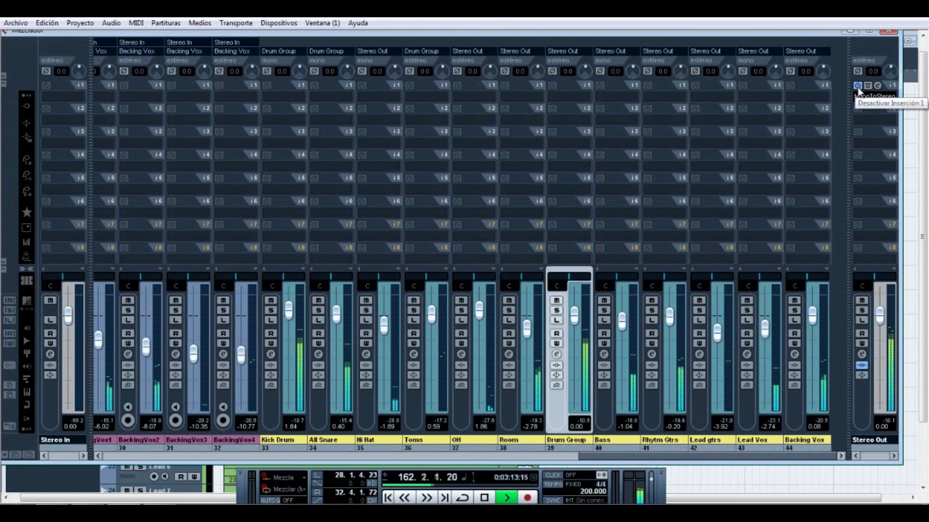
key("space")
left_click(886, 31)
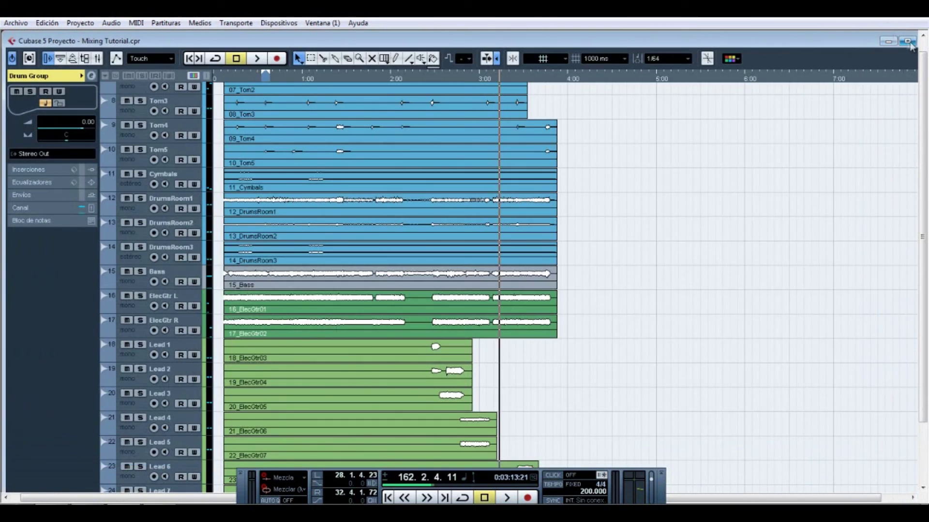